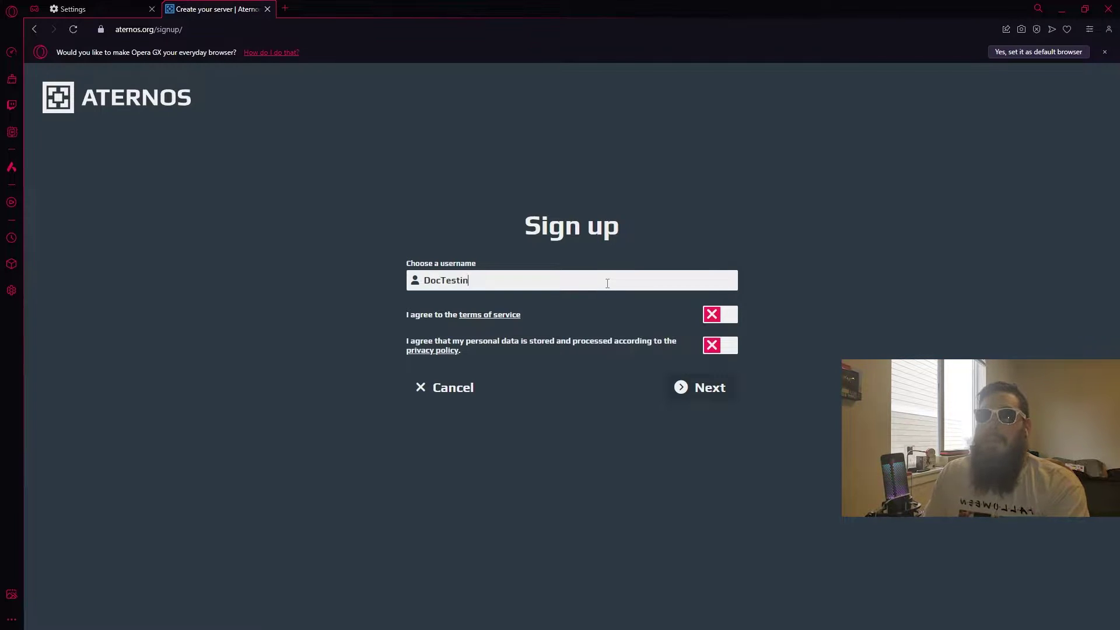
Step: Enter the account username and accept the terms of service and data processing agreements
text(TestingYouT)
key(BackSpace)
text(tube)
click(712, 314)
click(717, 346)
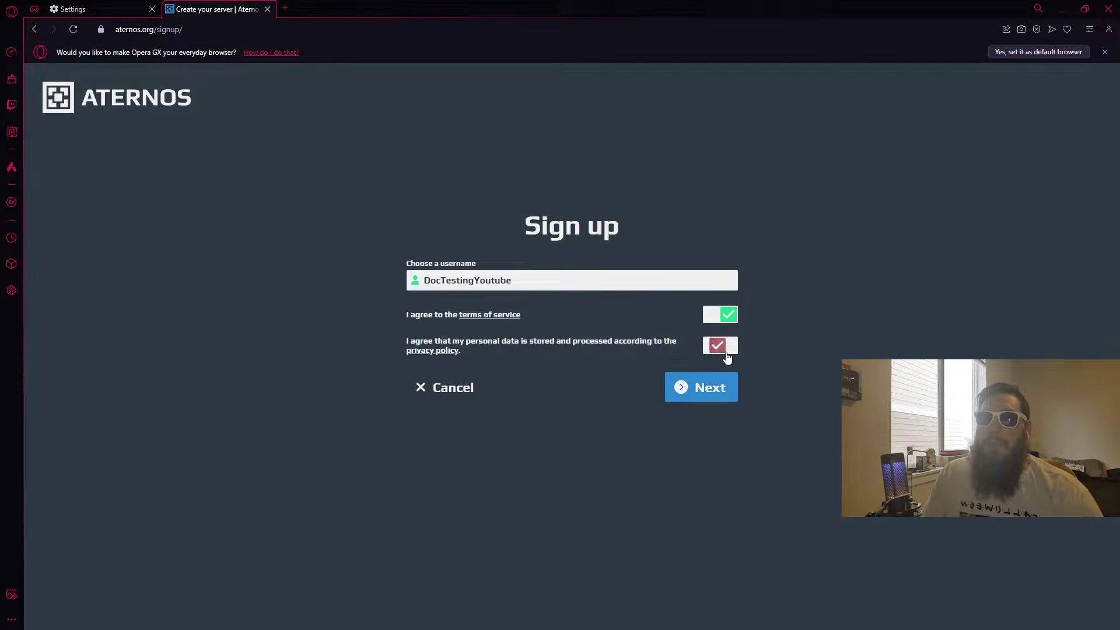
click(708, 394)
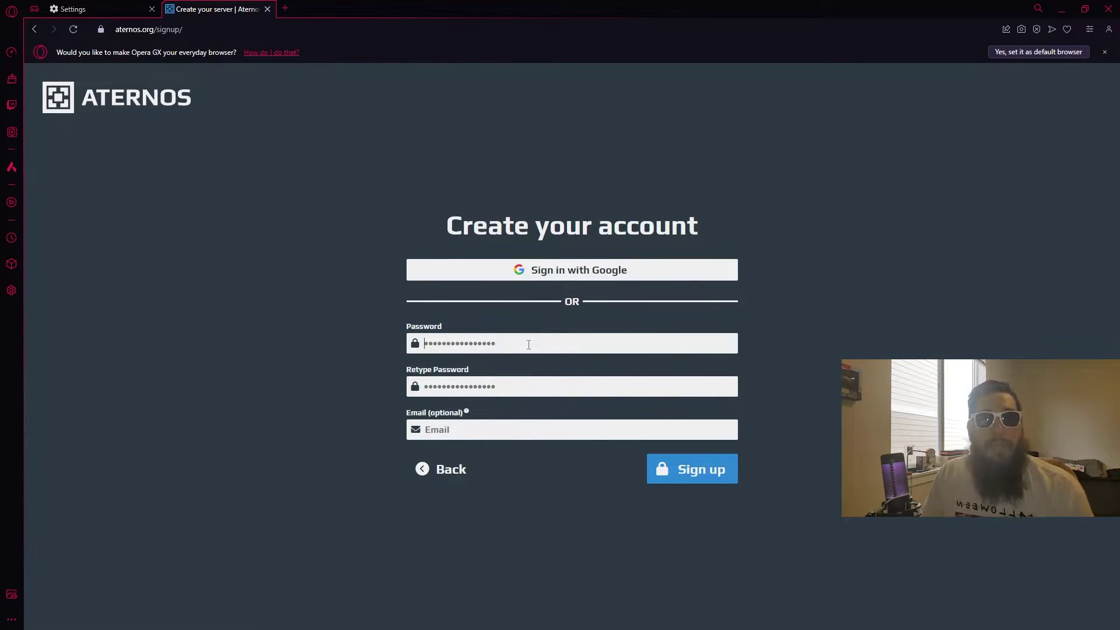
Step: Set the account password, complete sign-up and begin creating a Java Edition server
key(ctrl+a)
text(••)
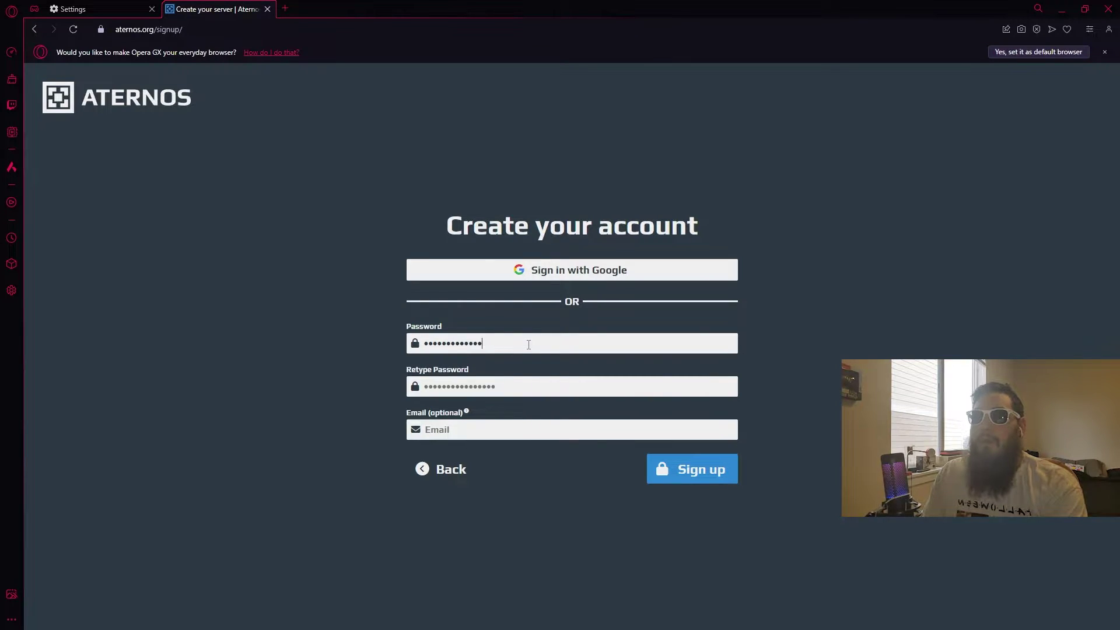
click(725, 476)
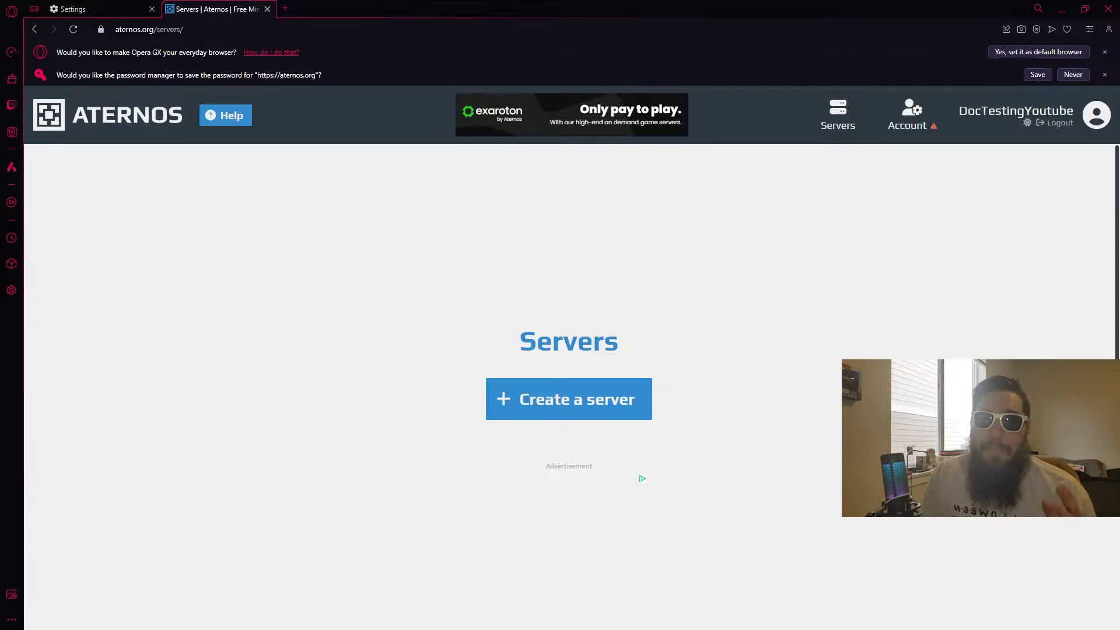
click(566, 401)
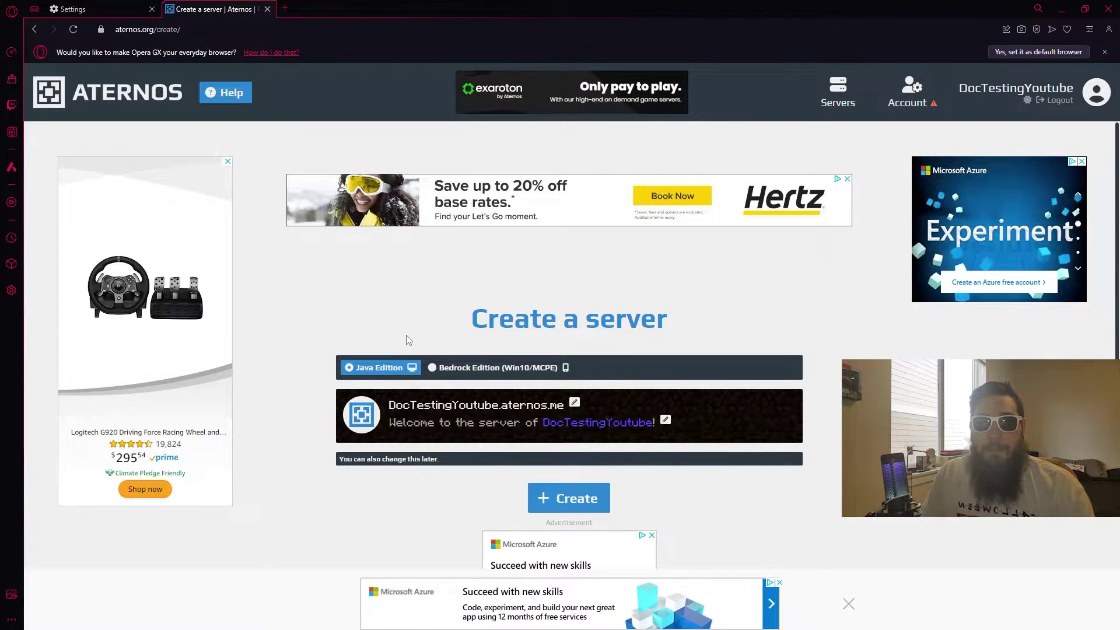
Step: Create the server and set its software to Vanilla version 1.20.4
click(577, 499)
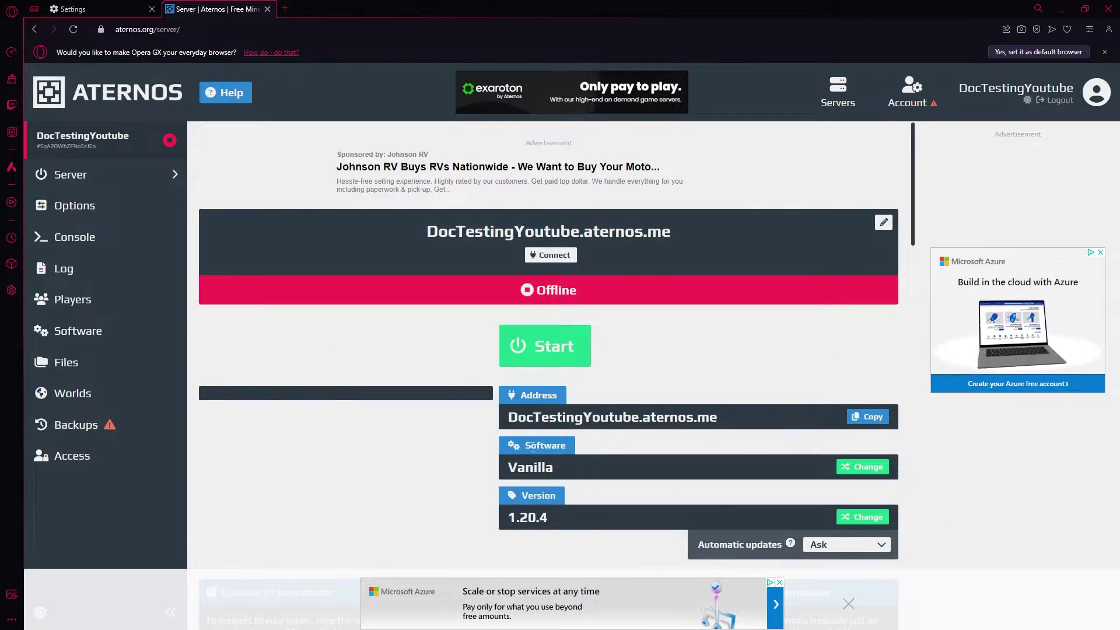
click(869, 467)
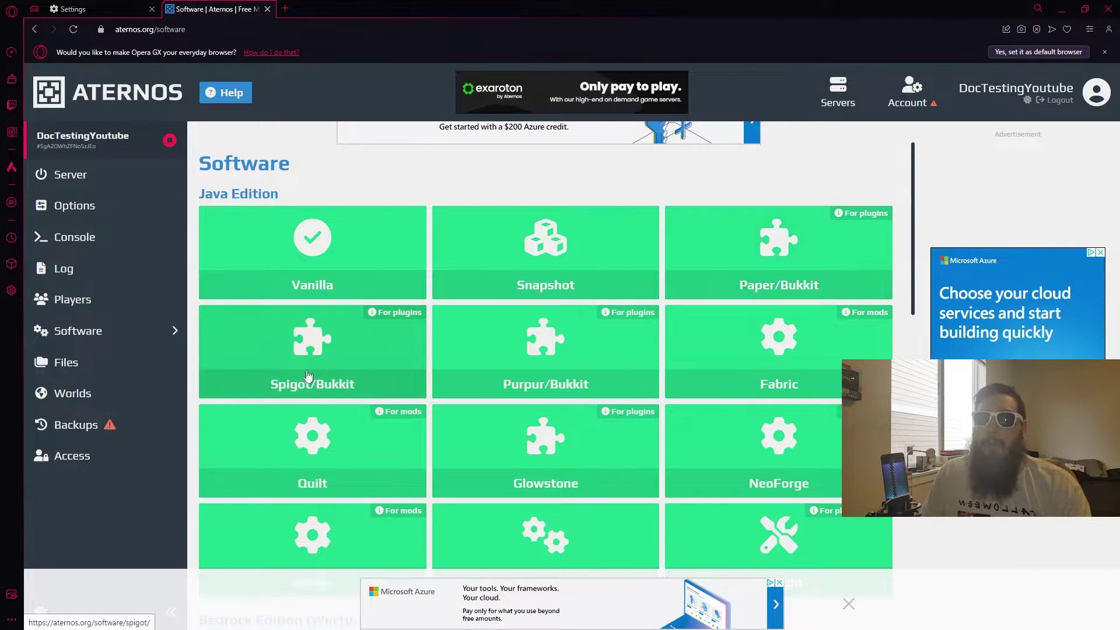
scroll(304, 376, down, 2)
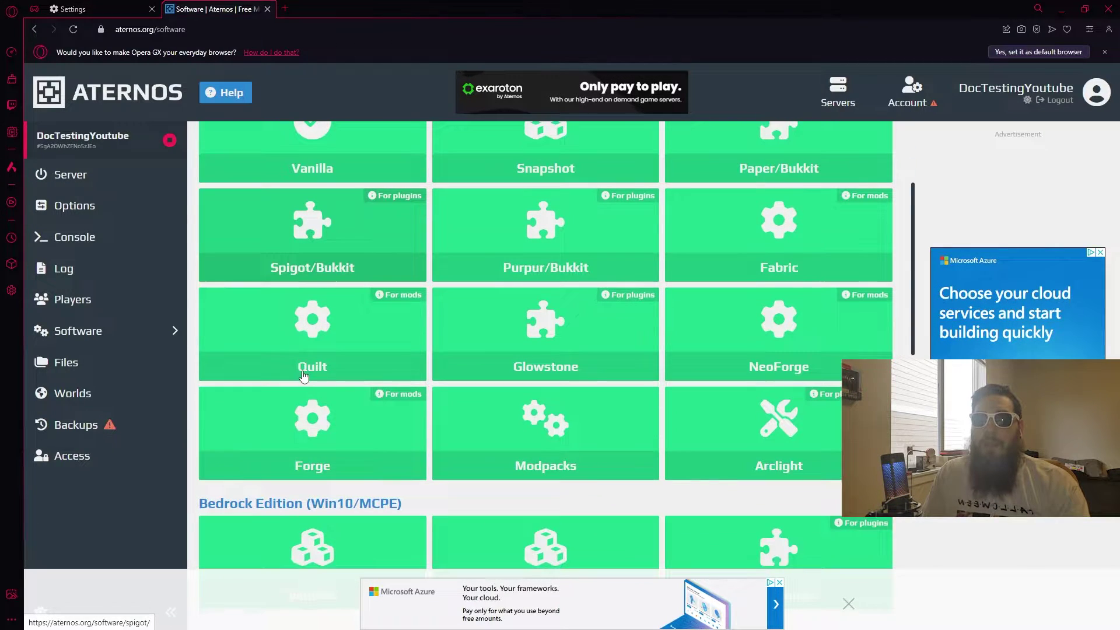
click(402, 432)
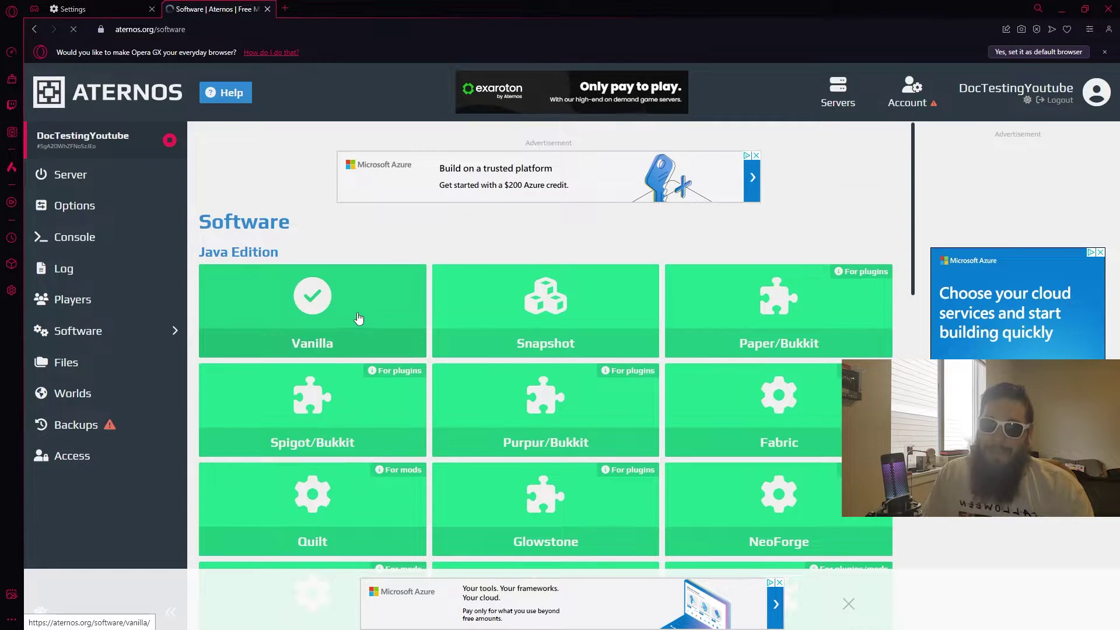
click(357, 313)
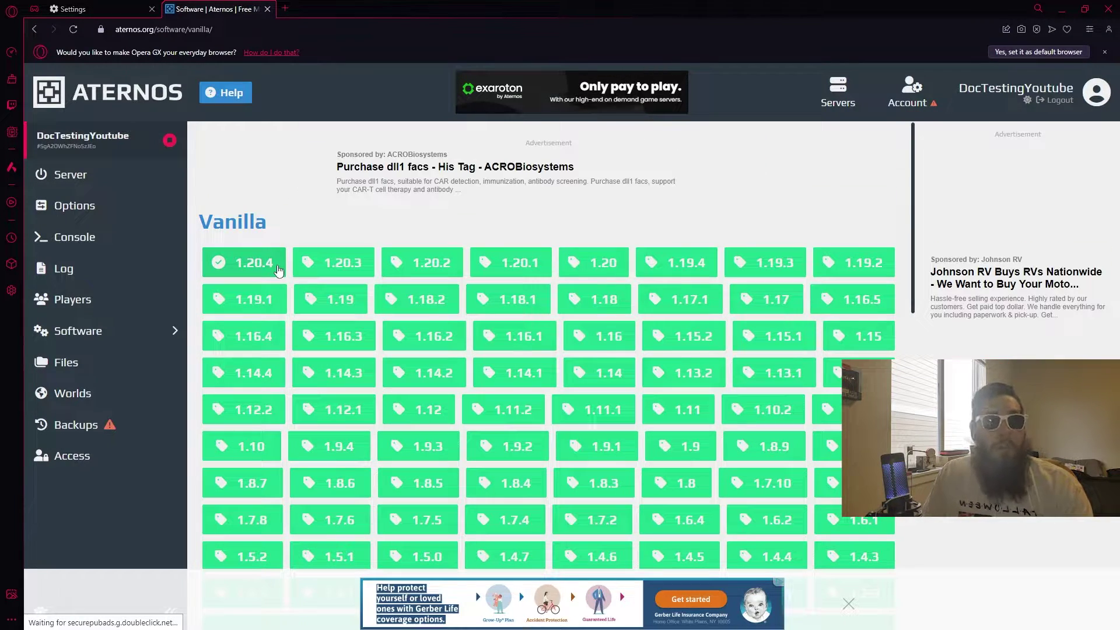
click(277, 269)
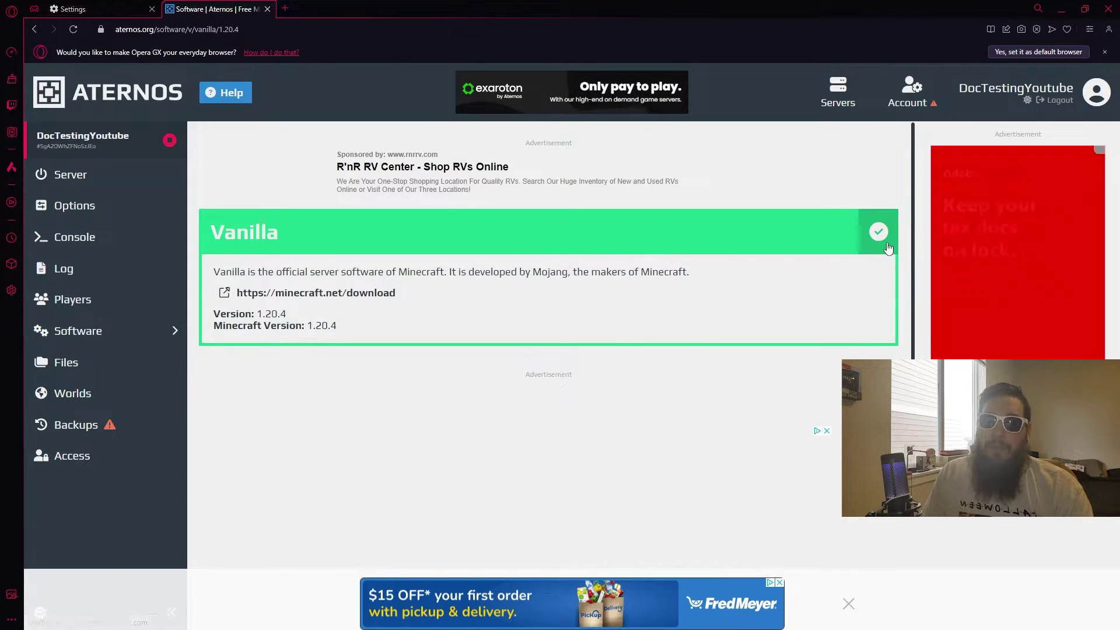
Step: Start the server from the dashboard, accepting the EULA and declining notifications
click(887, 248)
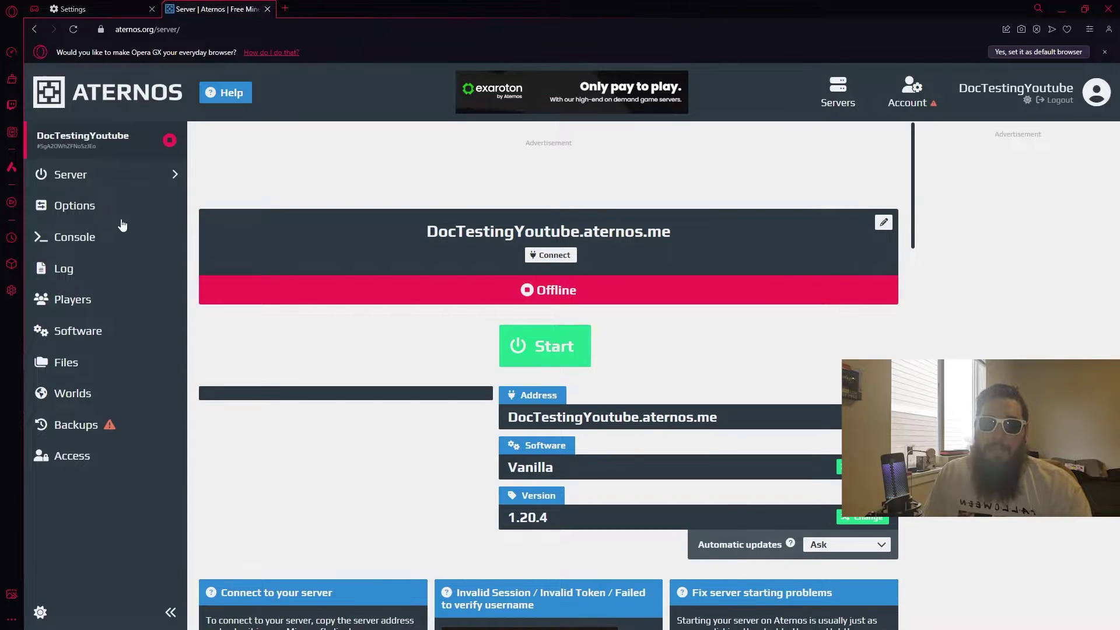
click(580, 362)
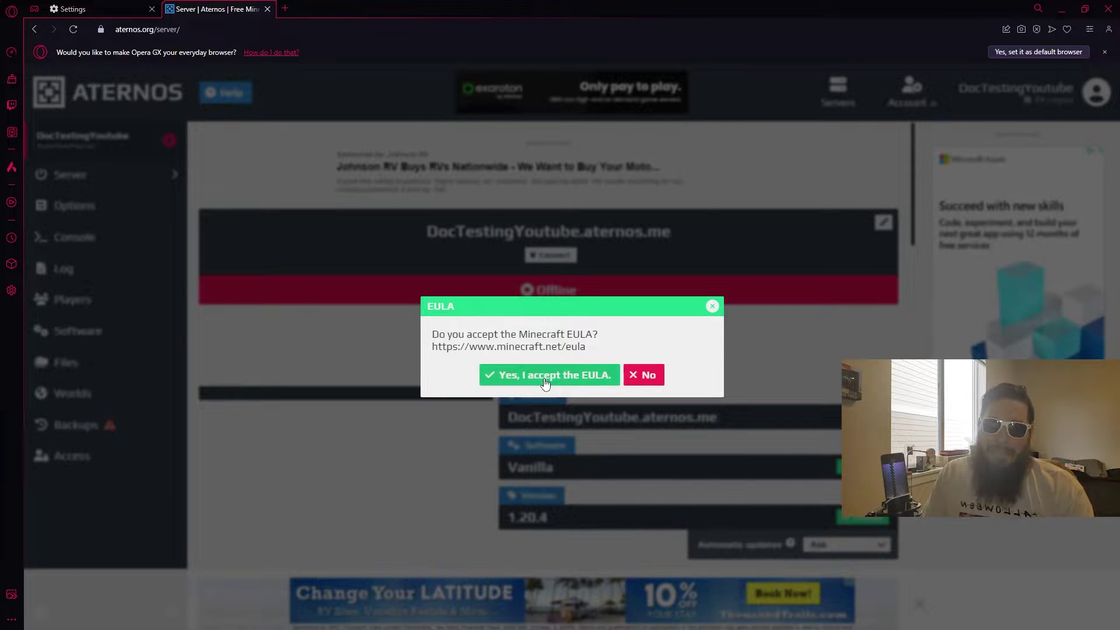
click(546, 382)
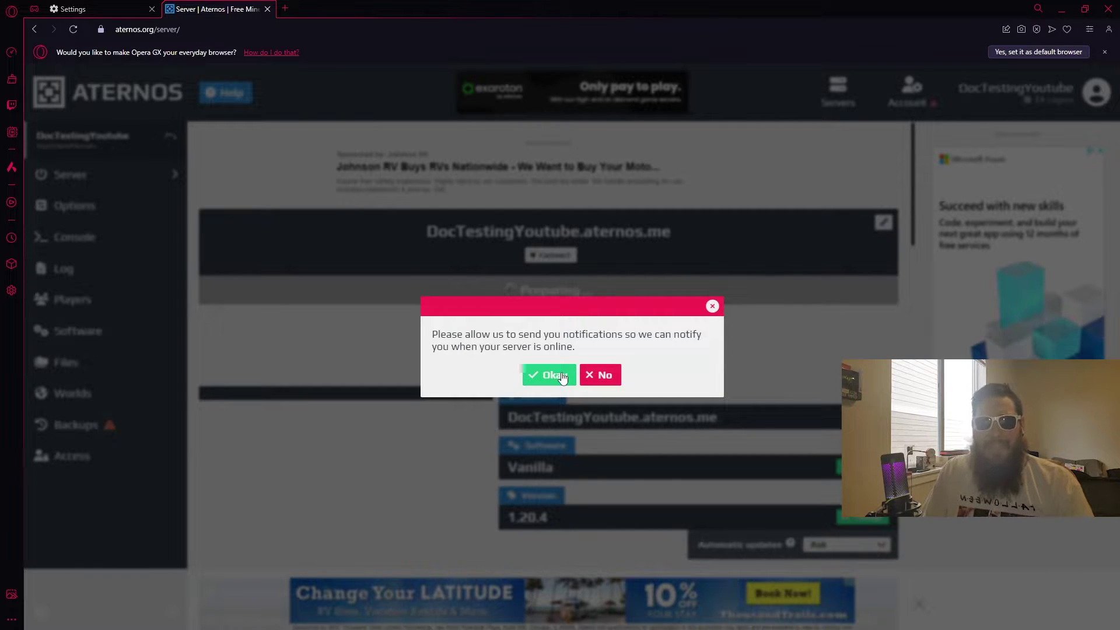
click(593, 374)
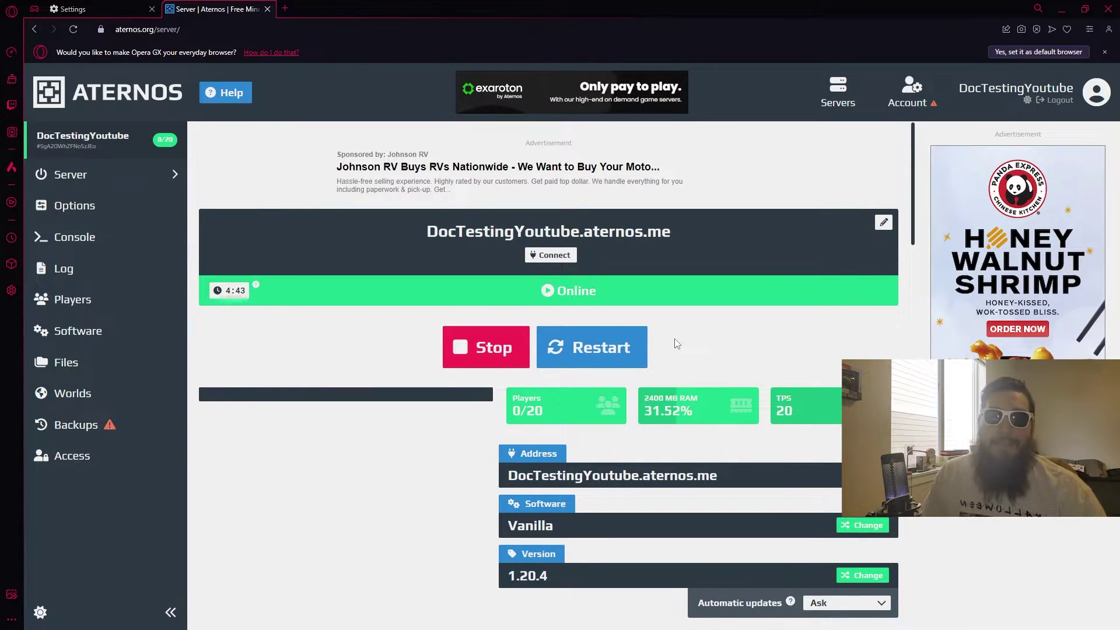
Step: Show the server's IP and port 50088, then copy its Dyn IP address
click(567, 257)
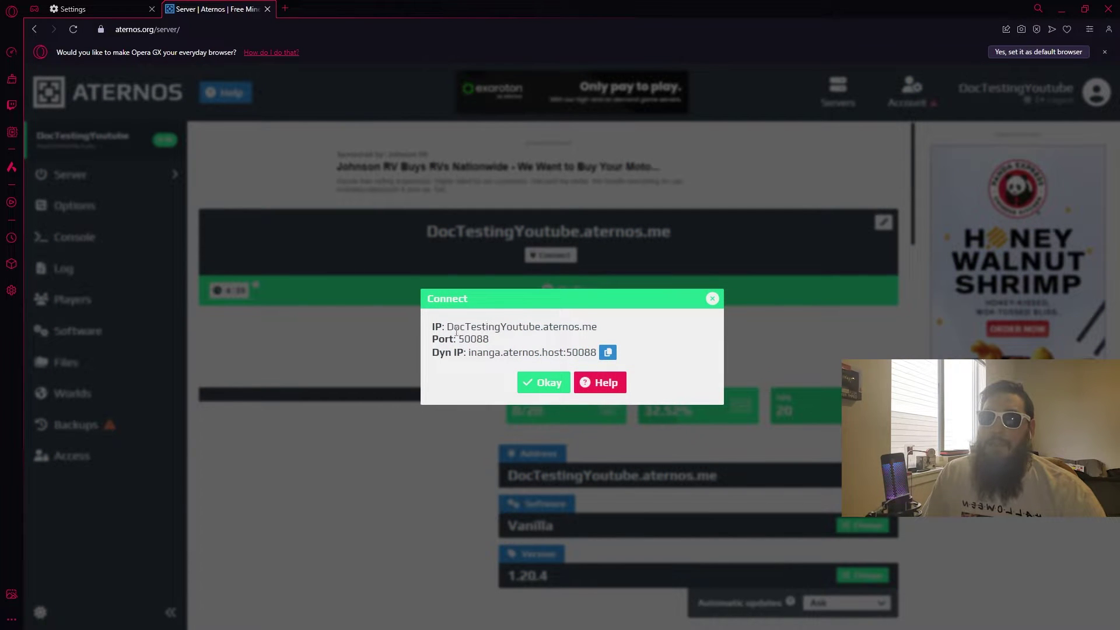
drag(447, 328, 614, 326)
drag(459, 339, 499, 342)
key(ctrl+c)
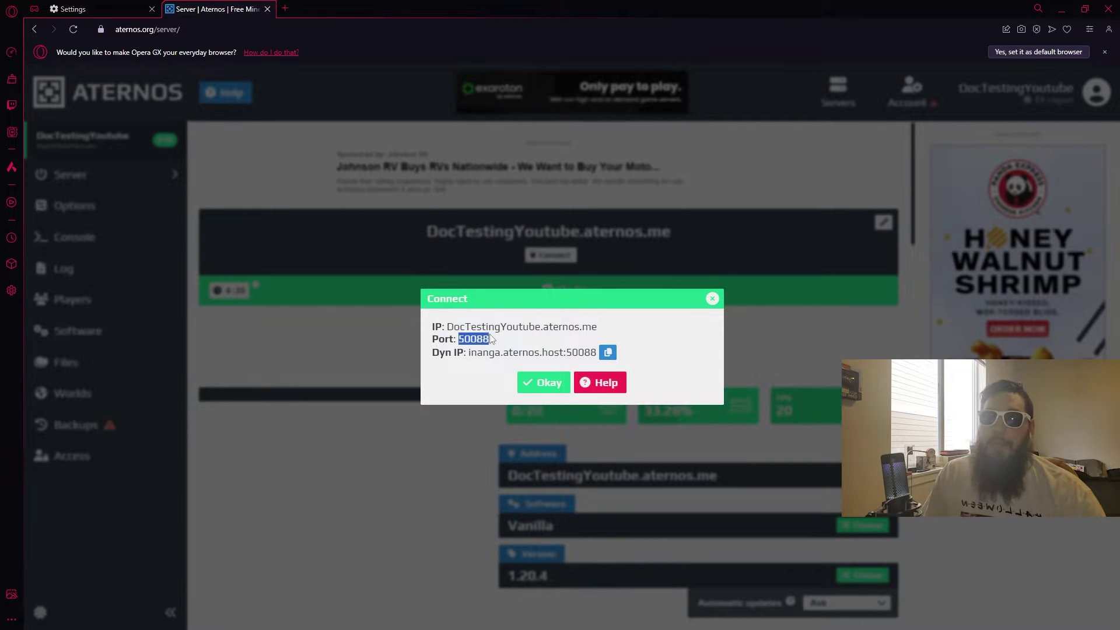
click(500, 327)
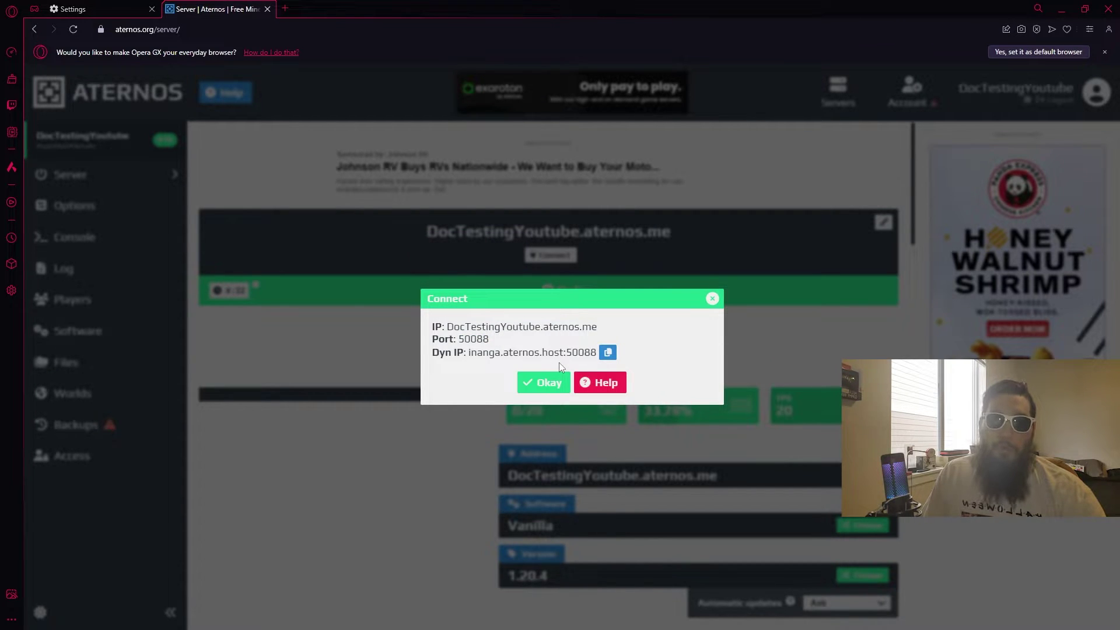
click(608, 352)
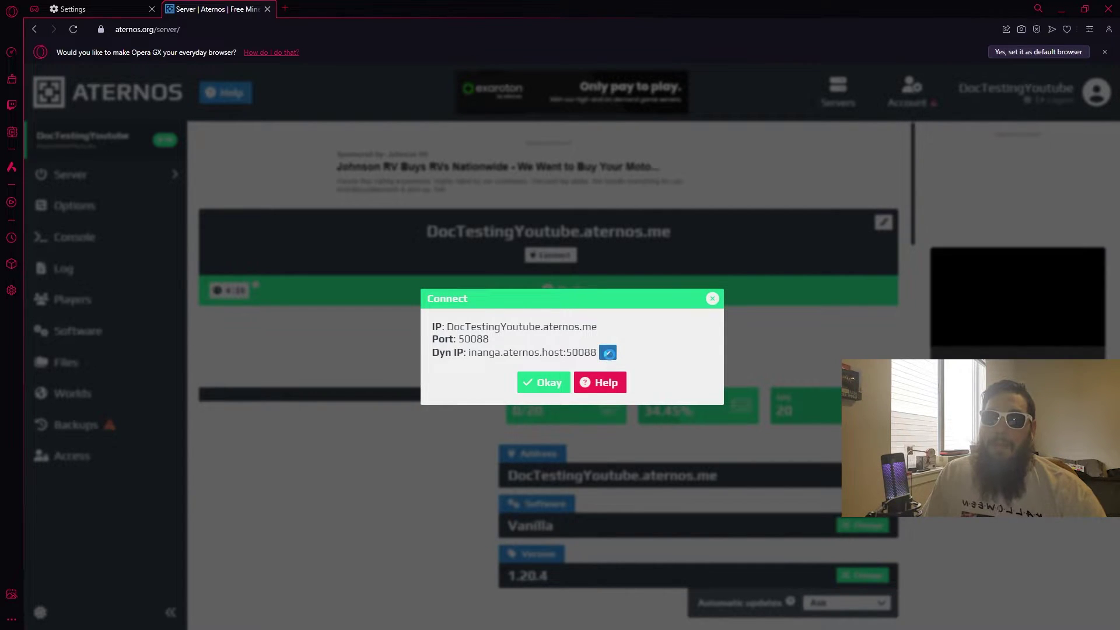
Step: In Minecraft's multiplayer list, start a new server entry named Like & Subscribe
key(alt+Tab)
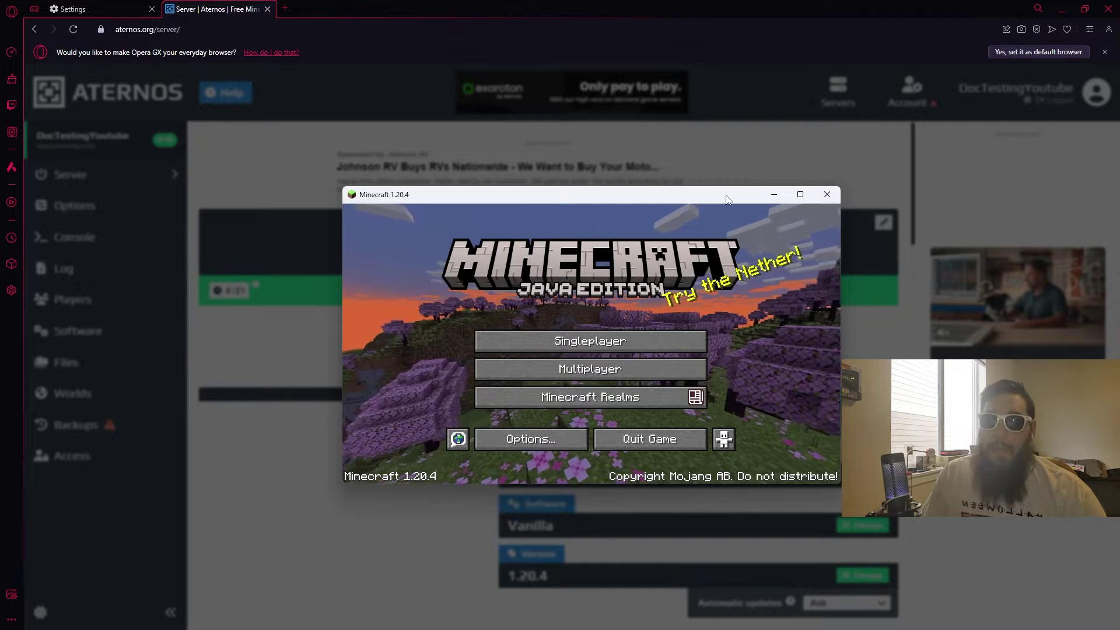
click(580, 368)
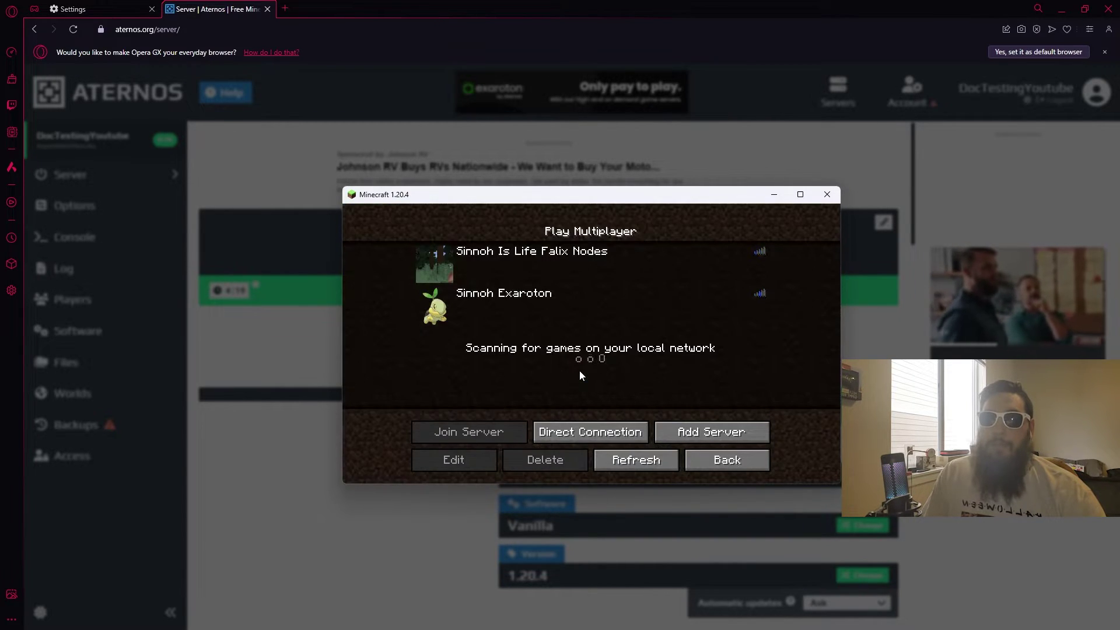
click(719, 437)
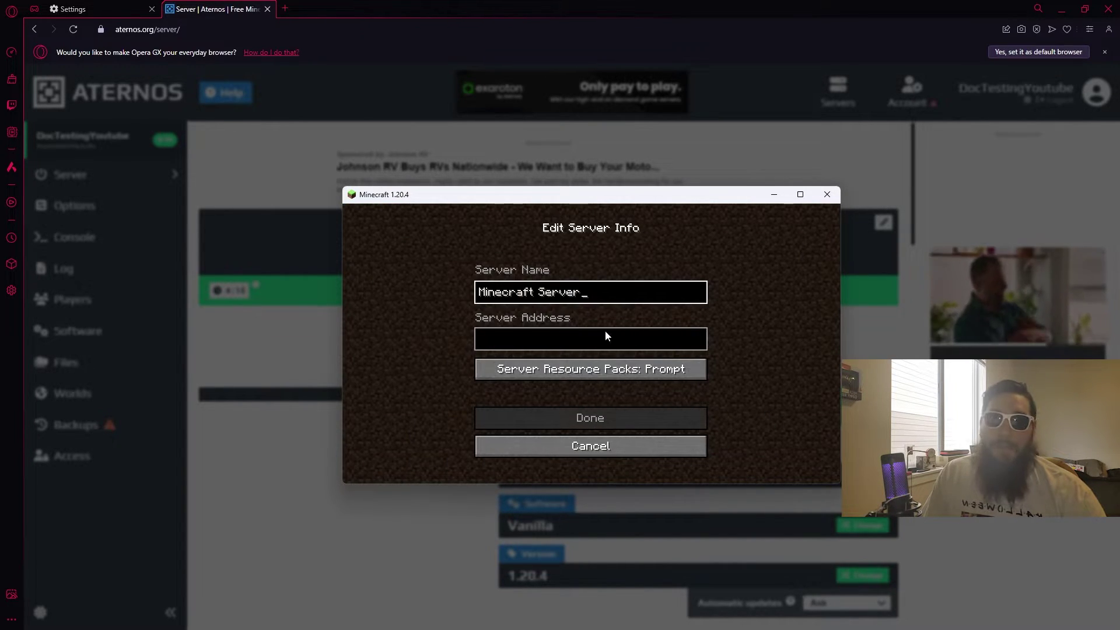
key(BackSpace)
key(BackSpace)
key(BackSpace)
key(BackSpace)
key(BackSpace)
key(BackSpace)
key(BackSpace)
key(BackSpace)
key(BackSpace)
key(BackSpace)
key(BackSpace)
key(BackSpace)
key(BackSpace)
key(BackSpace)
key(BackSpace)
key(BackSpace)
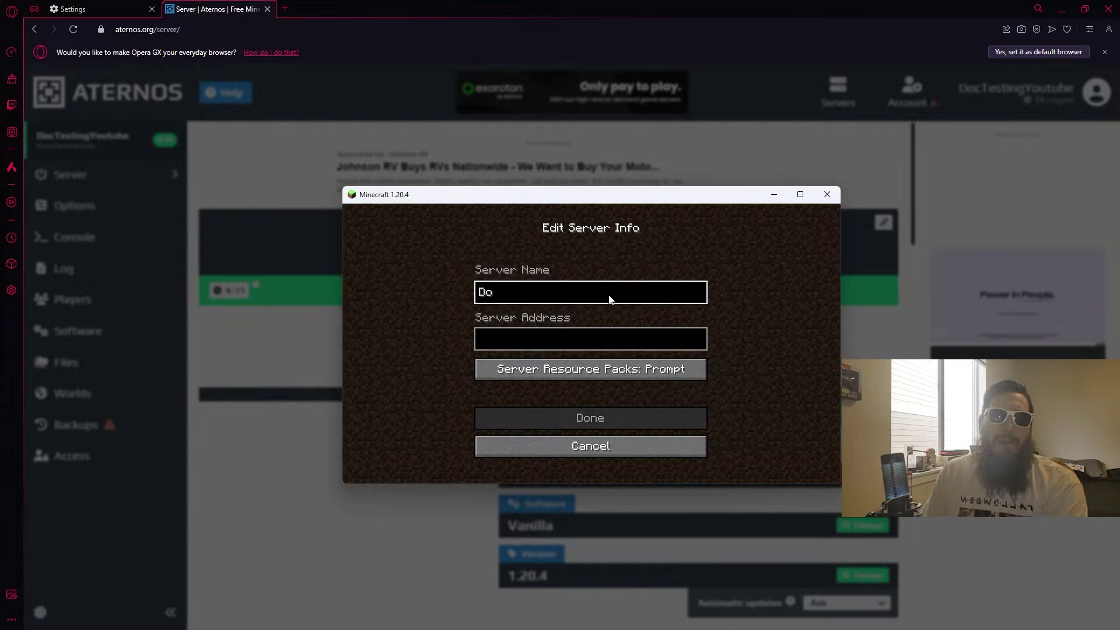
key(ctrl+a)
key(ctrl+v)
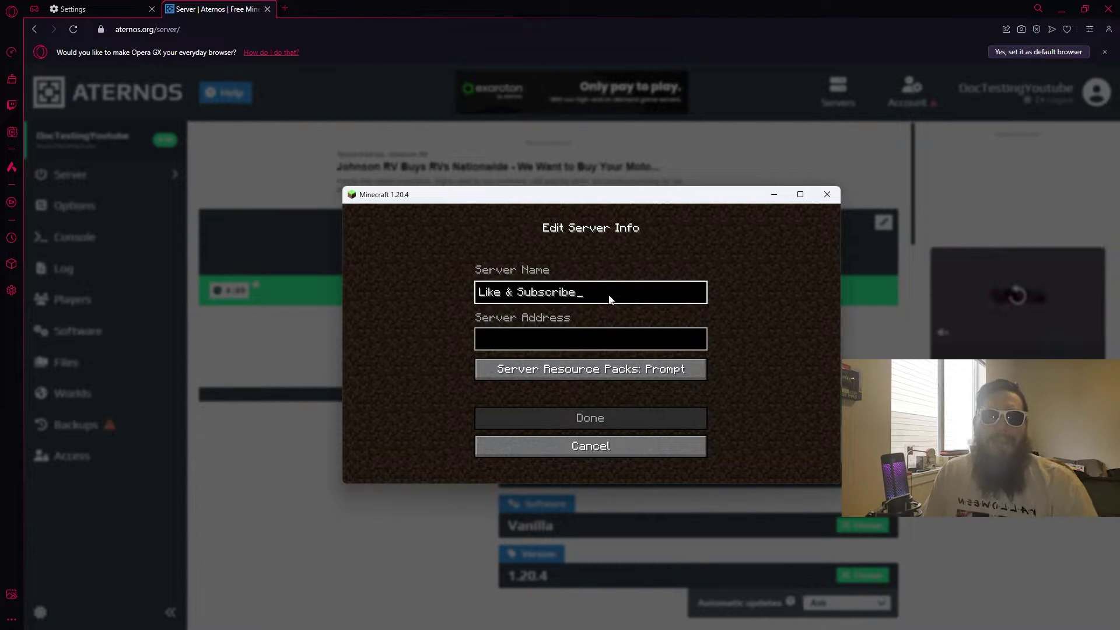
Step: Paste the inanga.aternos.host:50088 address, save the entry and join the server
click(607, 339)
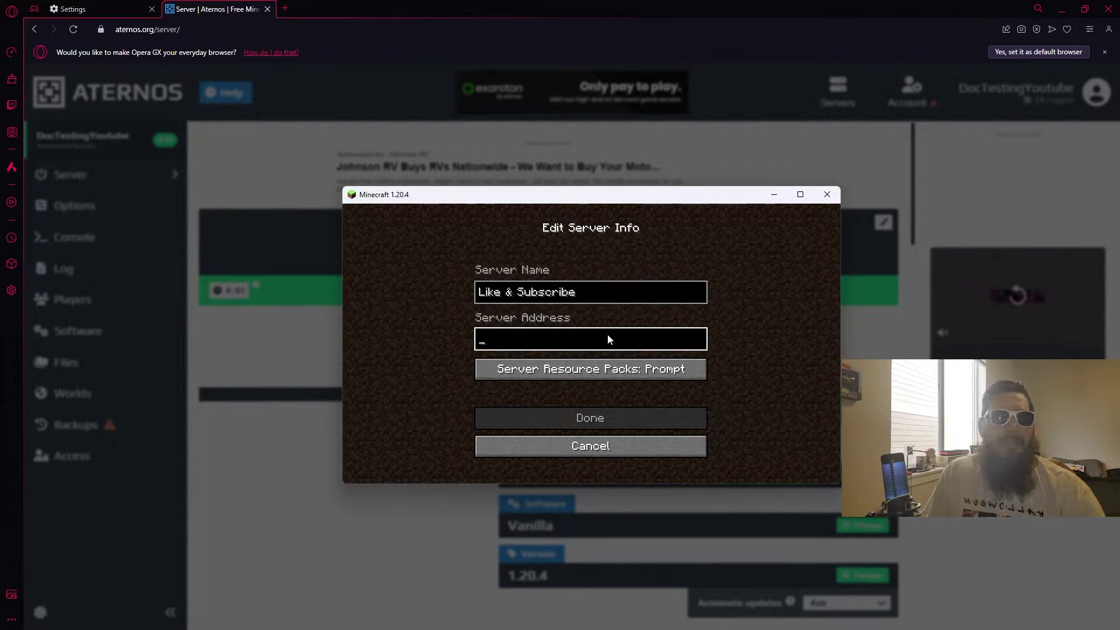
key(ctrl+v)
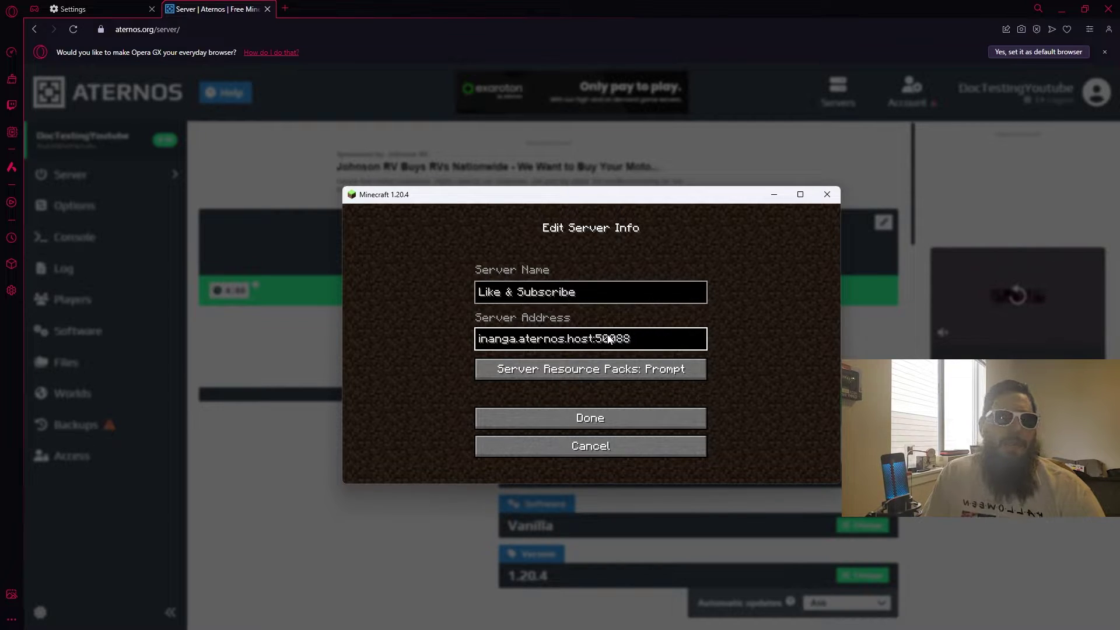
click(613, 418)
click(625, 351)
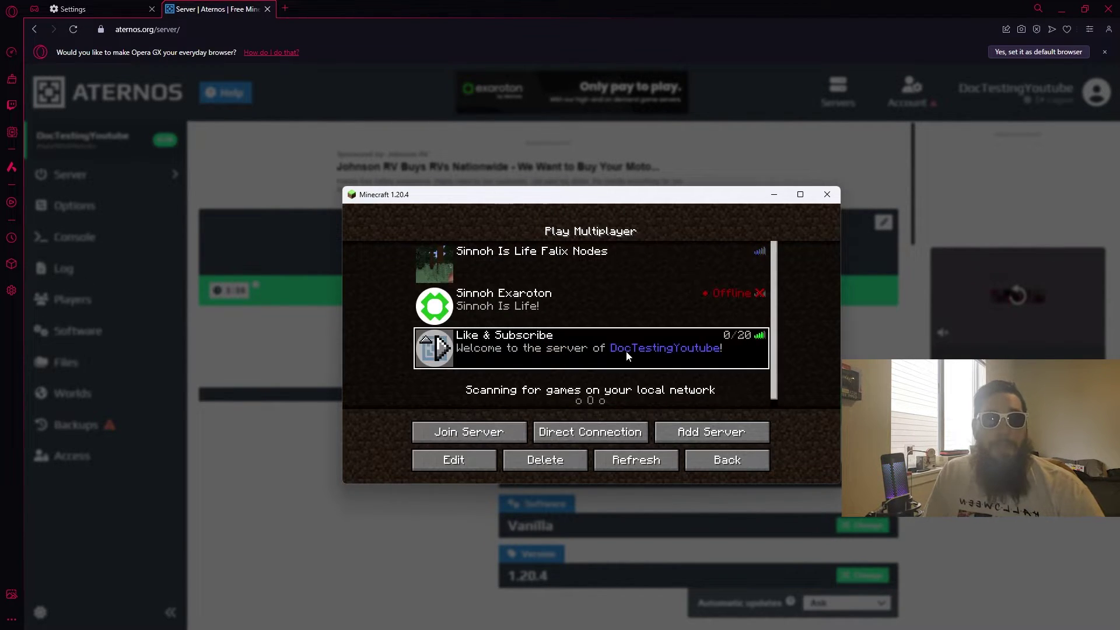
double_click(579, 350)
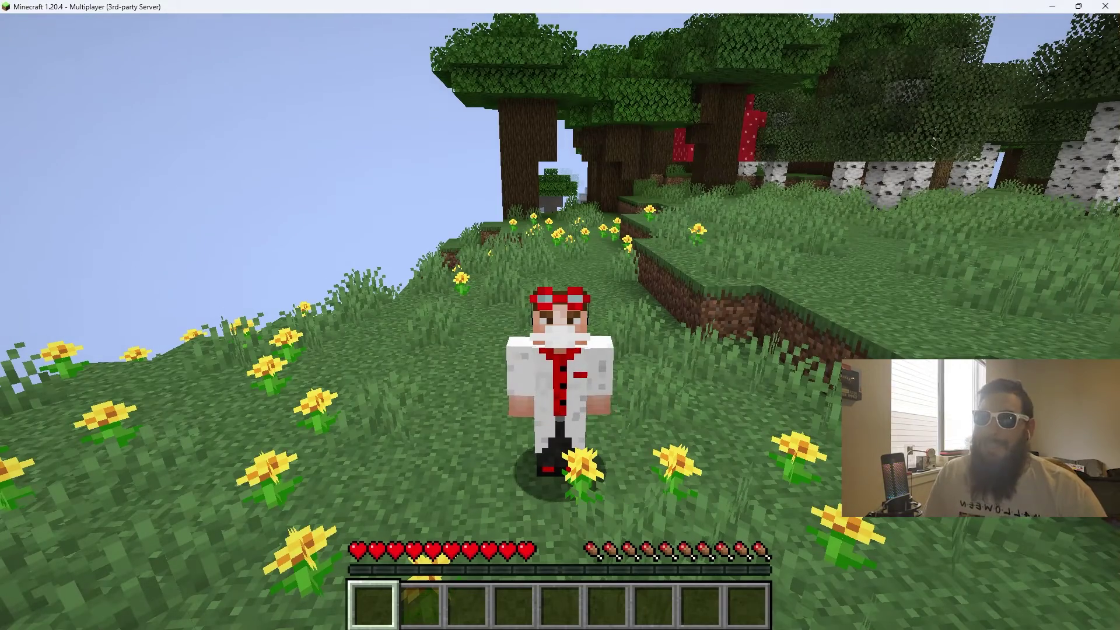
Step: Switch to first-person view, walk to a birch tree and mine its logs
key(F5)
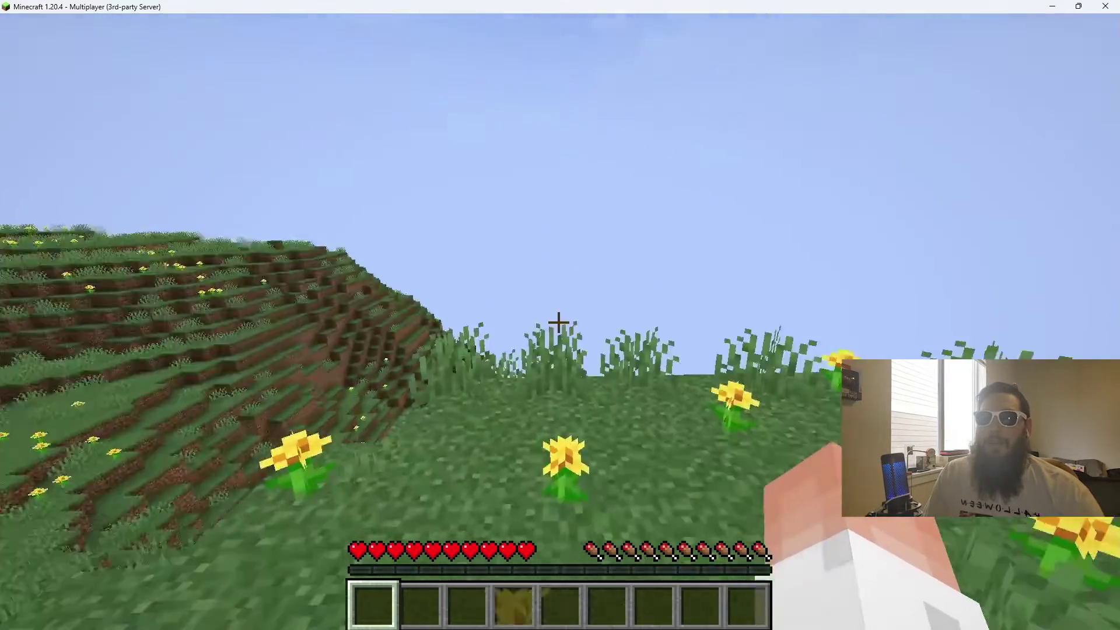
key(w)
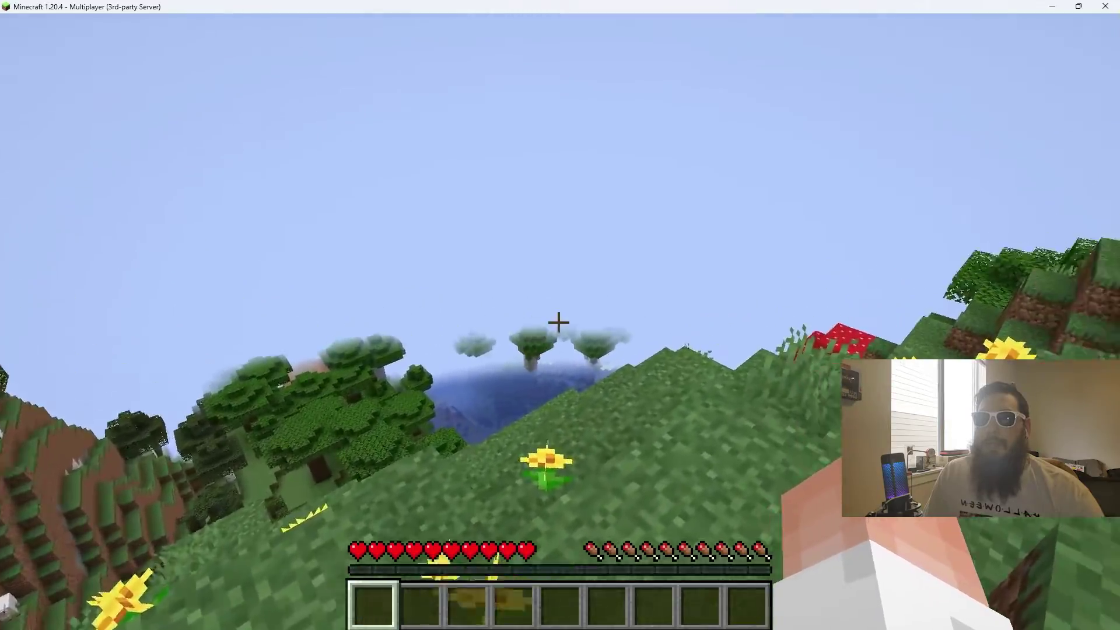
key(w)
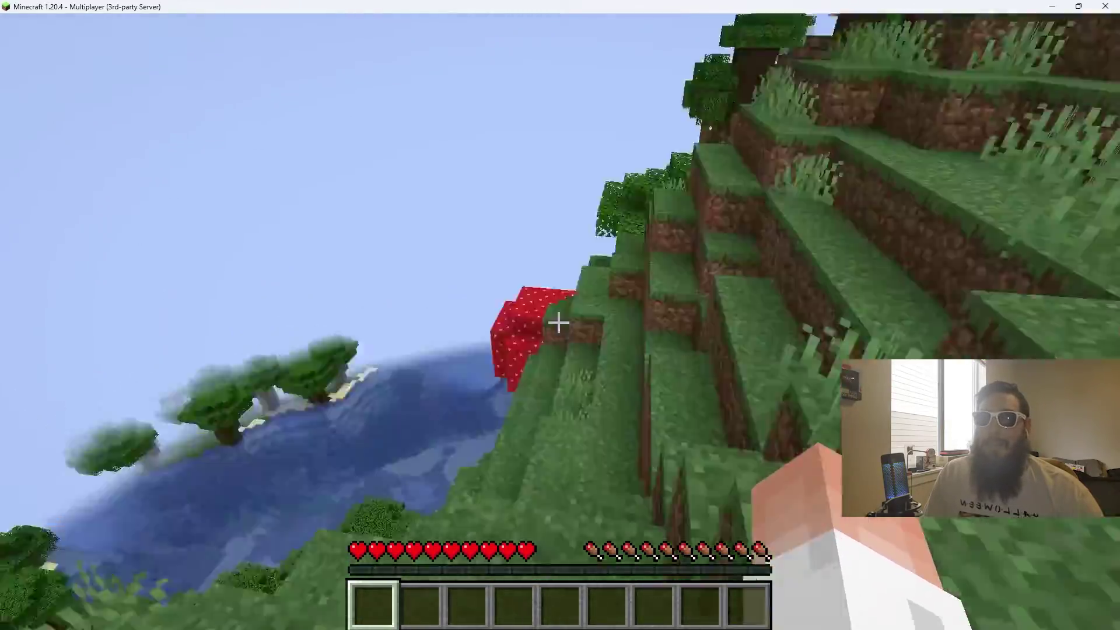
key(w)
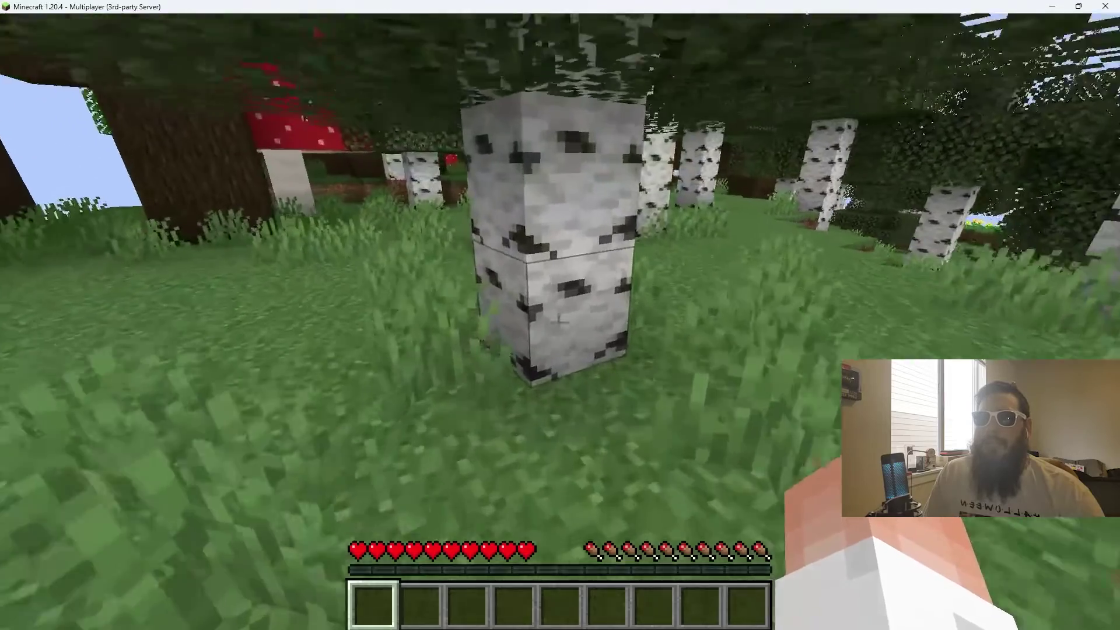
click(558, 323)
drag(558, 322, 558, 323)
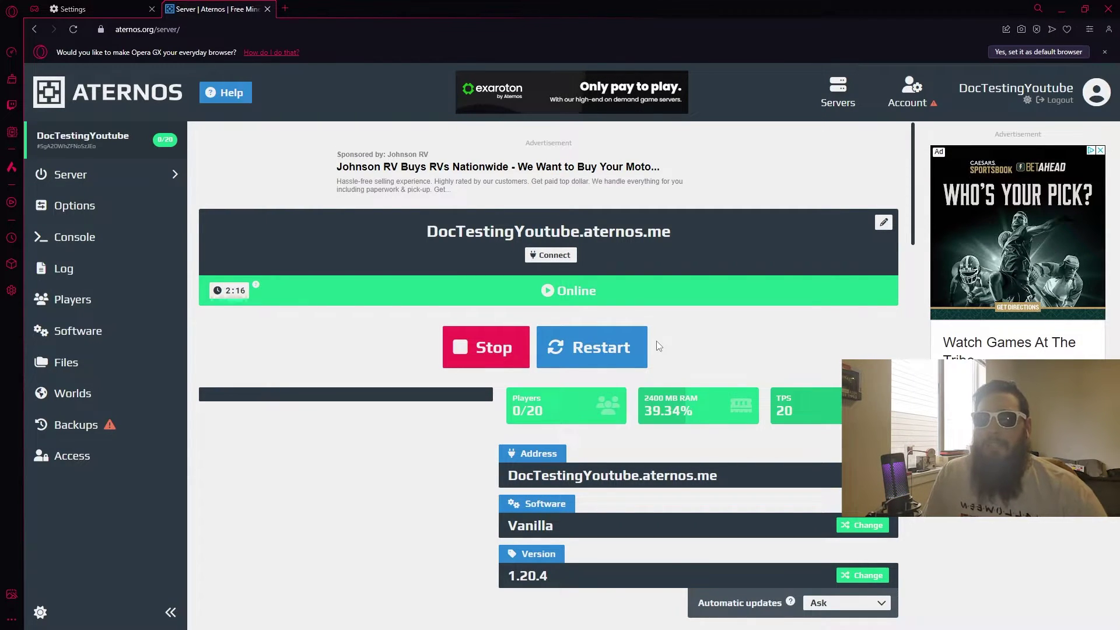
Step: Stop the running Aternos server so it goes Offline
click(520, 349)
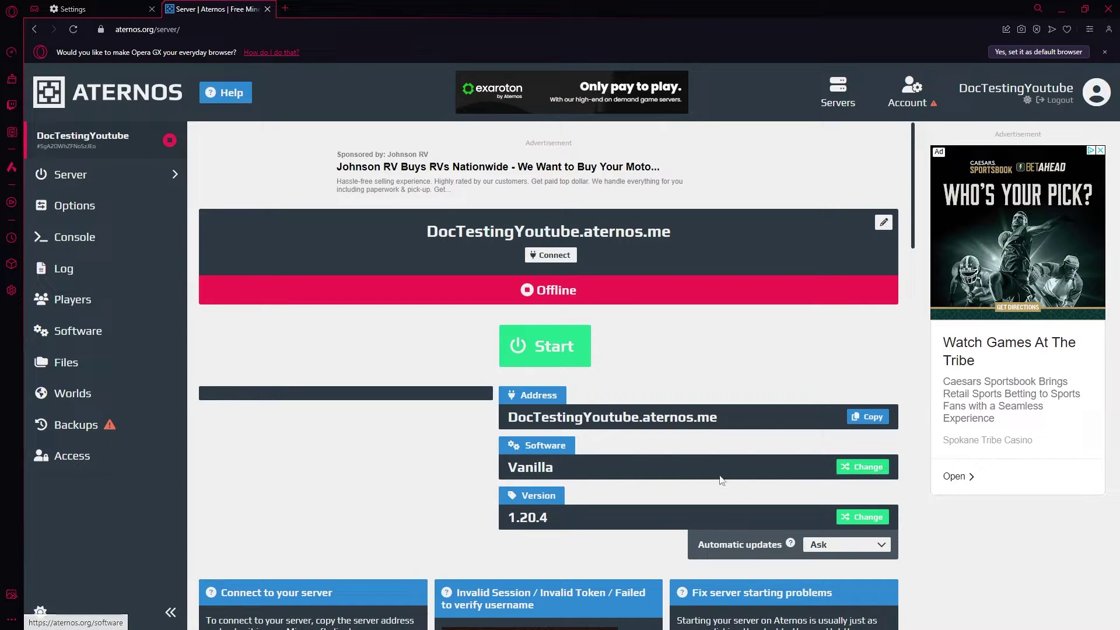
Step: Change the server's software source to CurseForge modpacks
click(865, 468)
scroll(635, 395, up, 2)
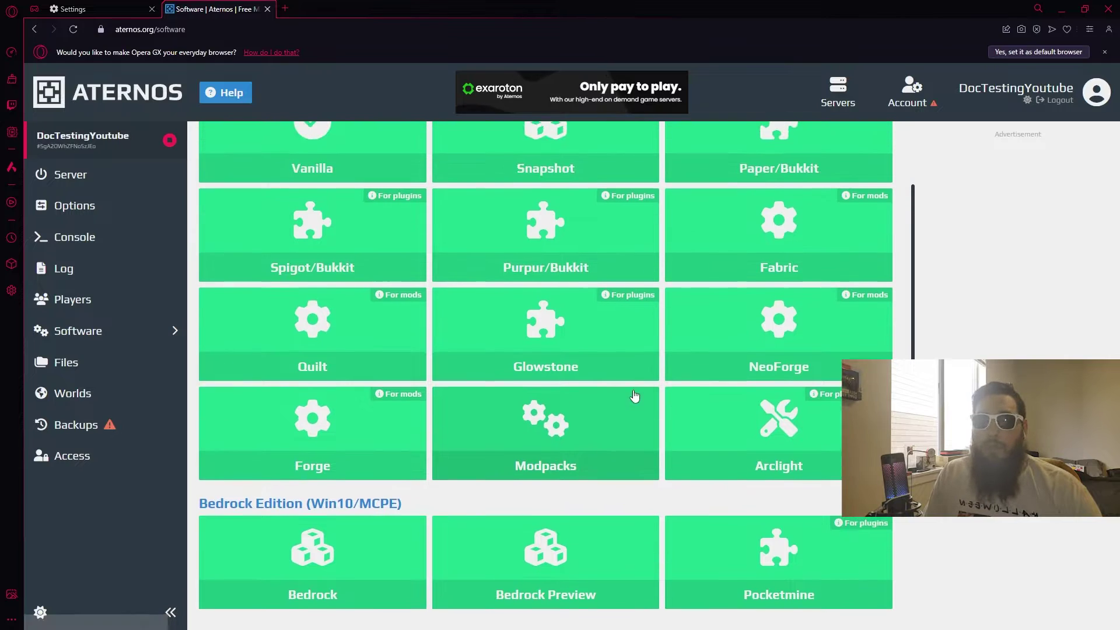
click(601, 500)
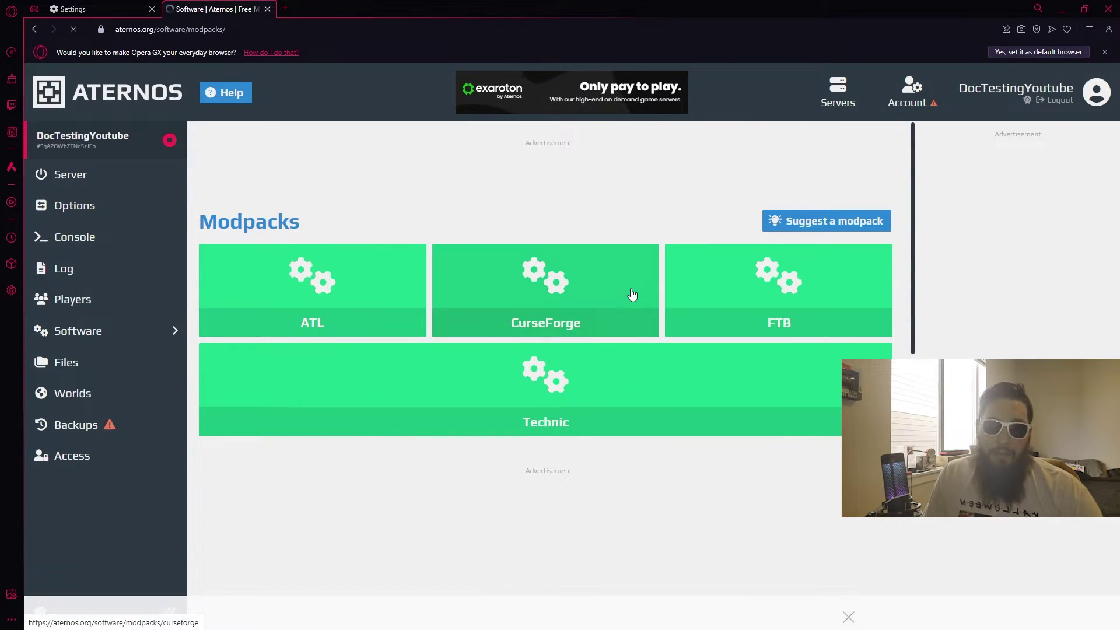
click(632, 295)
Step: Scroll down the CurseForge modpack list until Horror Craft appears
scroll(733, 387, down, 5)
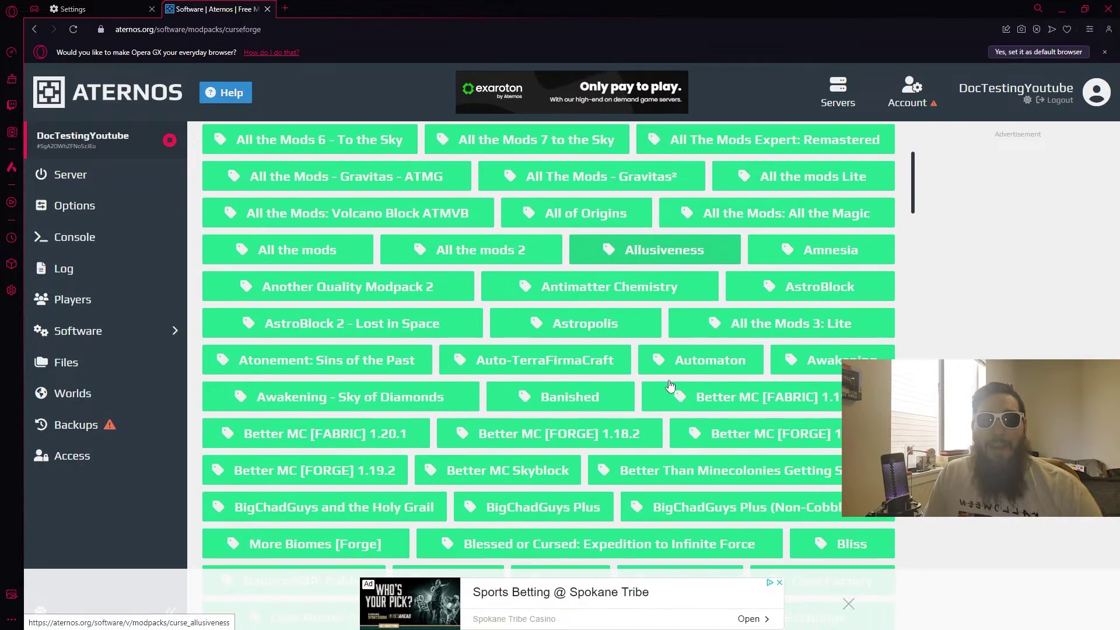
scroll(671, 382, down, 5)
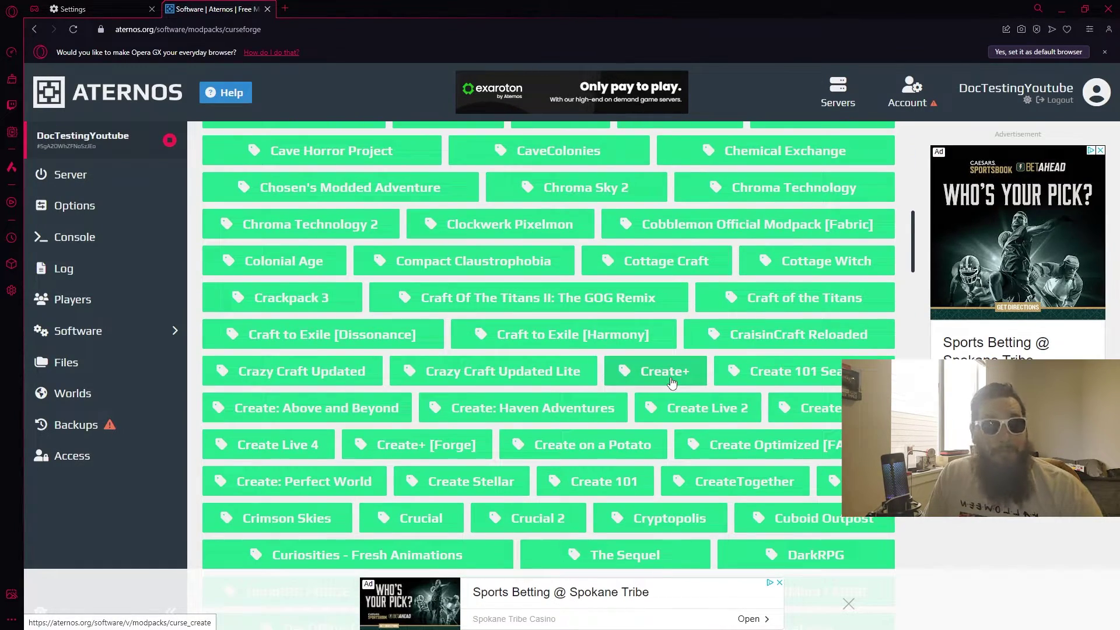
scroll(671, 382, down, 7)
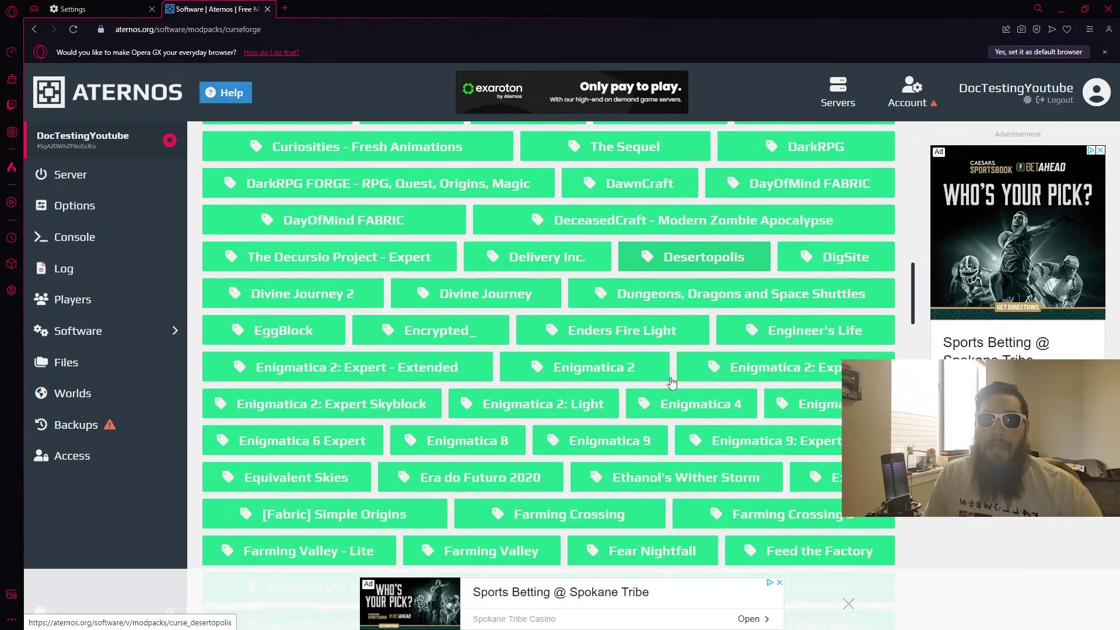
scroll(672, 382, down, 2)
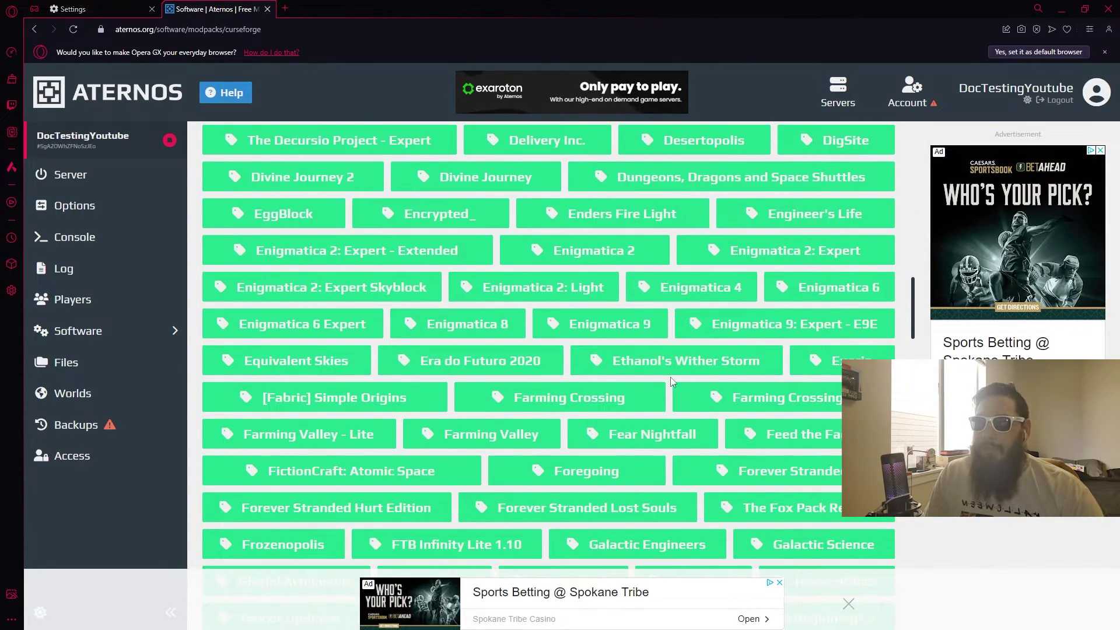
scroll(672, 382, down, 3)
scroll(671, 382, down, 2)
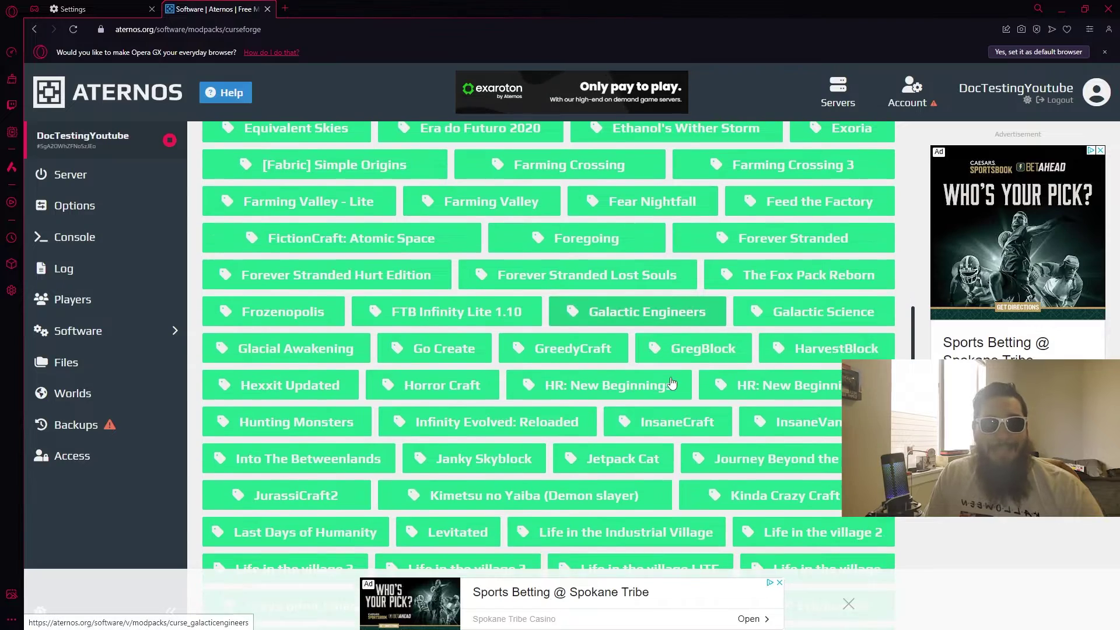
scroll(672, 382, down, 2)
scroll(672, 382, down, 5)
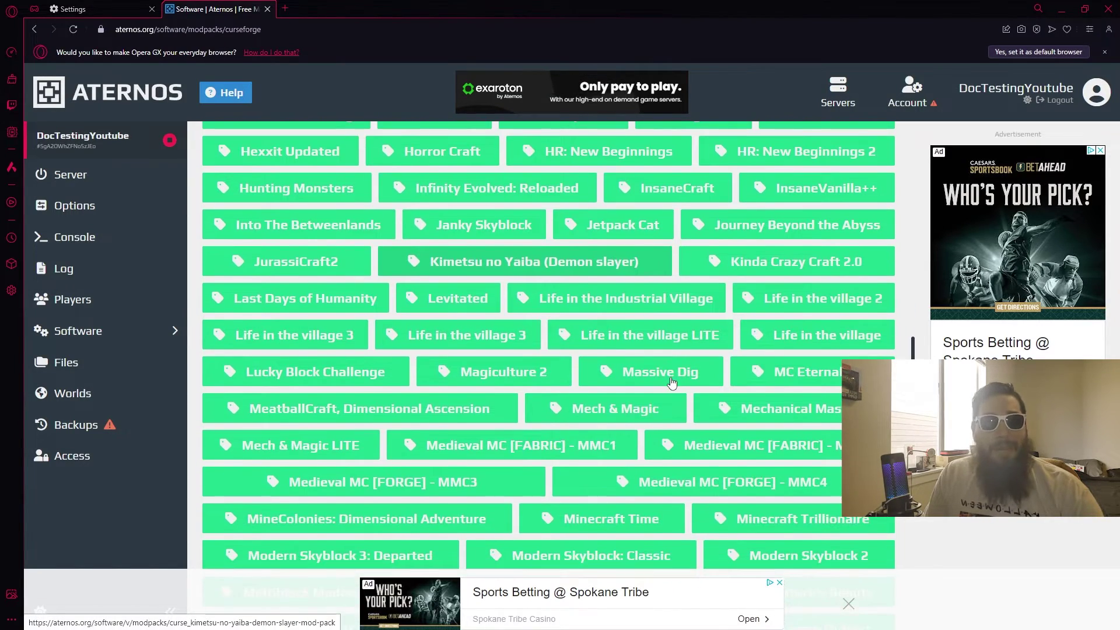
scroll(672, 382, down, 2)
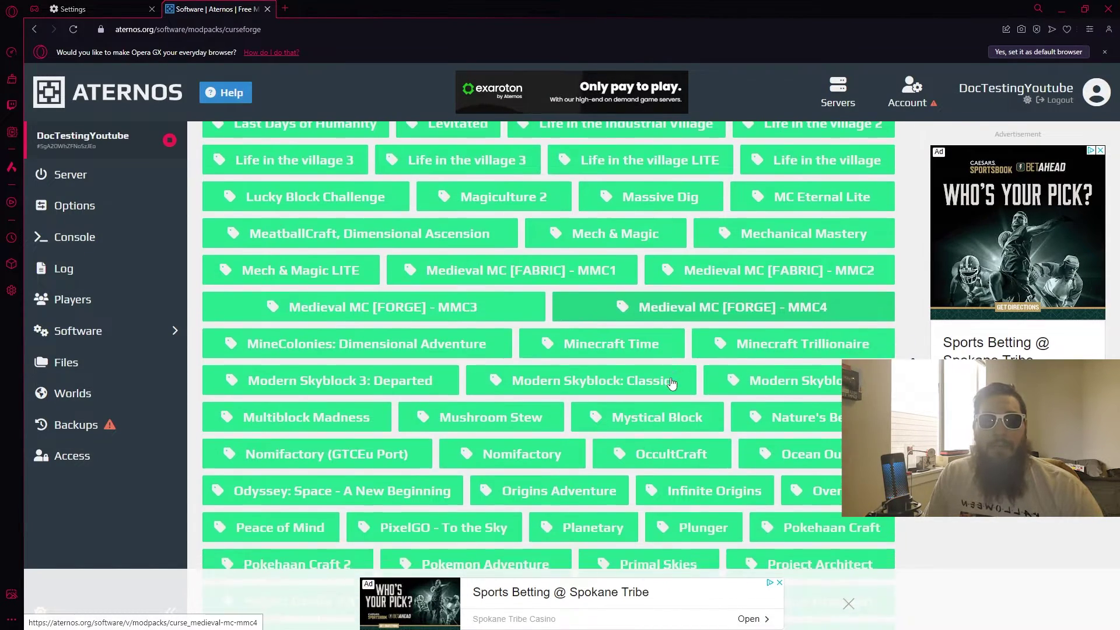
scroll(672, 382, down, 2)
scroll(672, 384, down, 3)
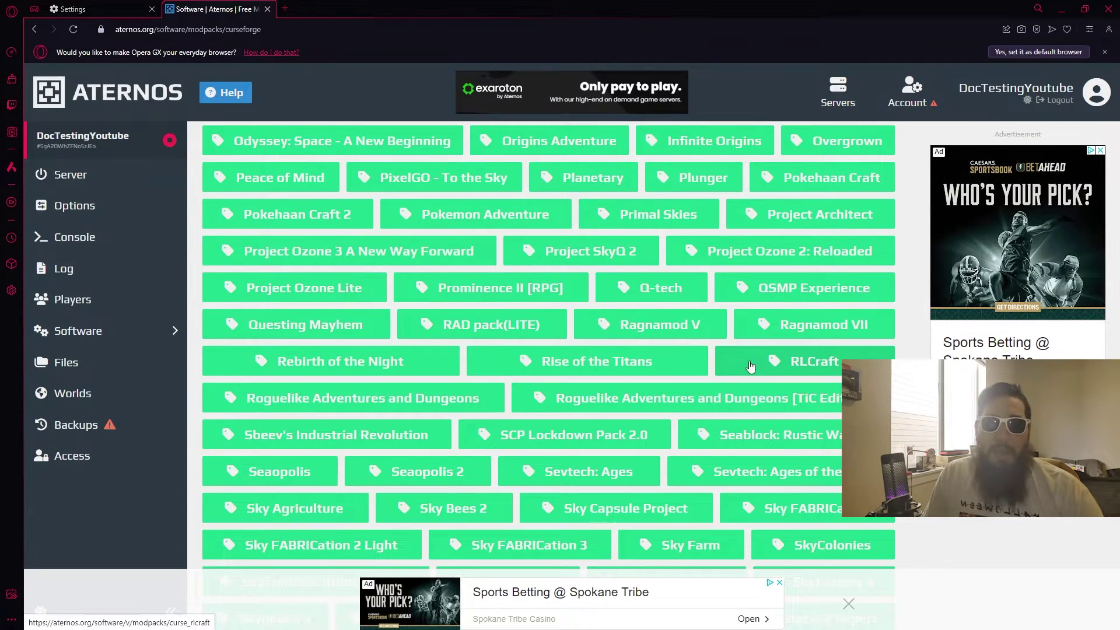
scroll(751, 367, down, 2)
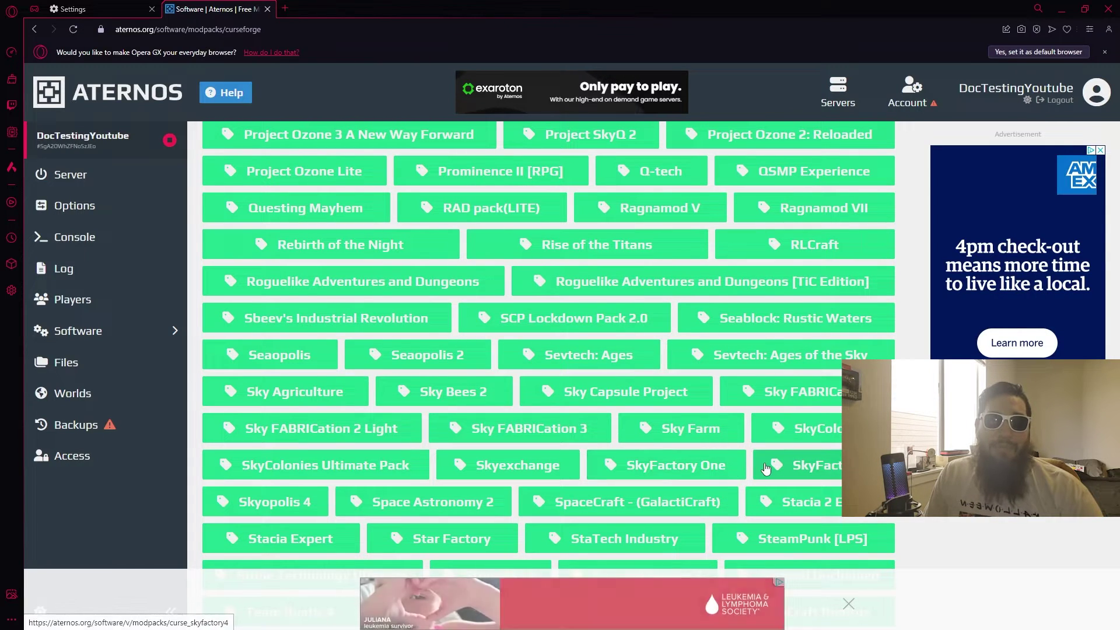
scroll(758, 461, down, 2)
scroll(675, 413, up, 20)
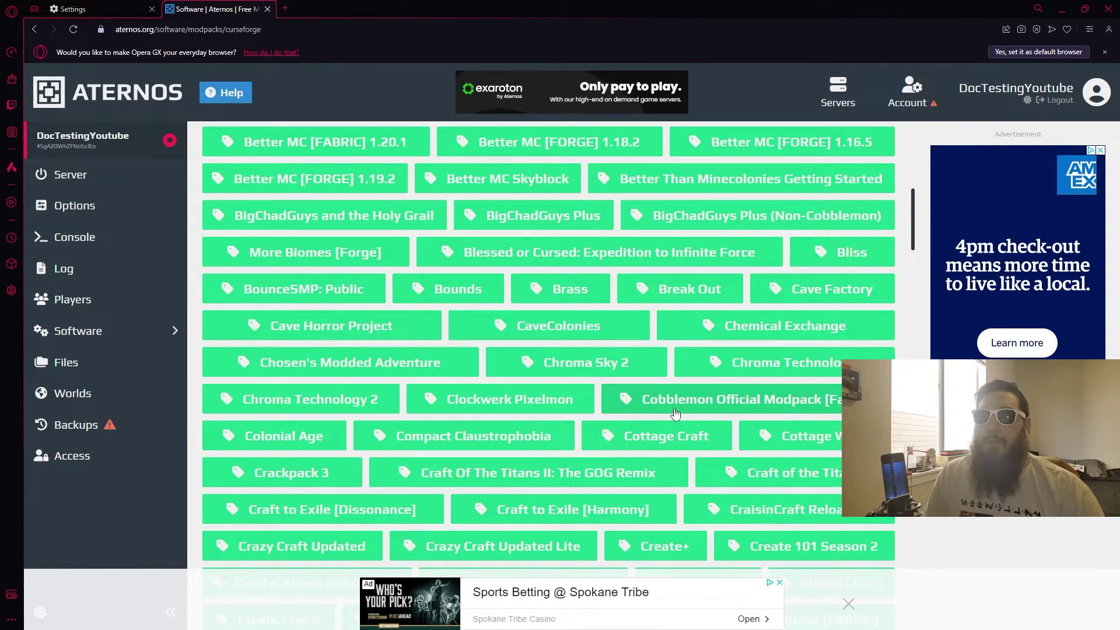
scroll(490, 328, down, 15)
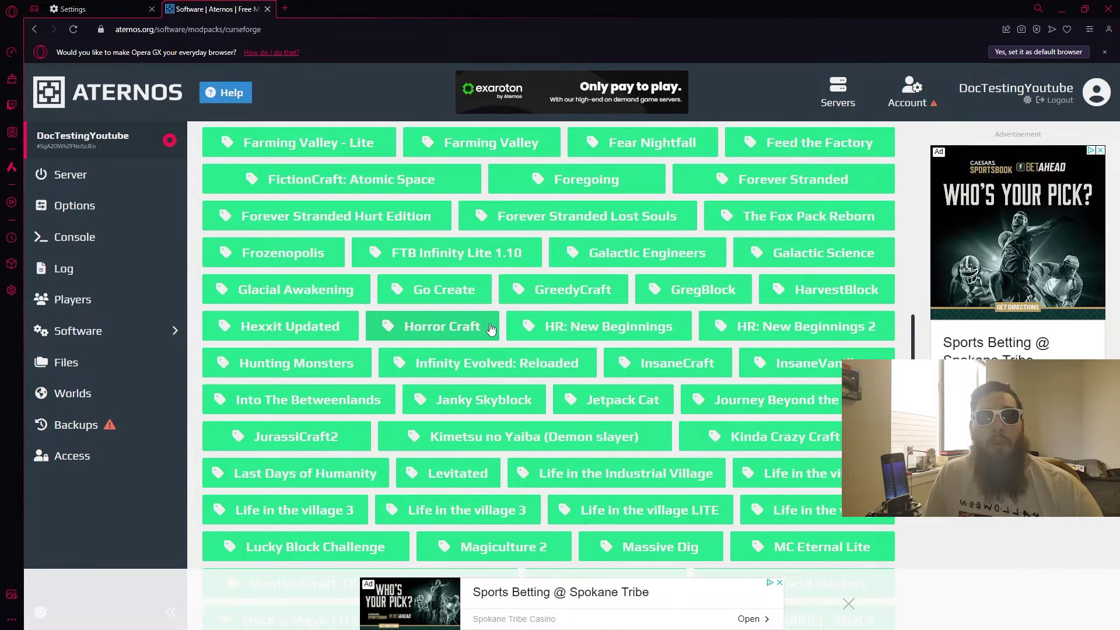
Step: Reinstall the server with Horror Craft 1.11.5, confirming the settings and world deletion warning
click(490, 329)
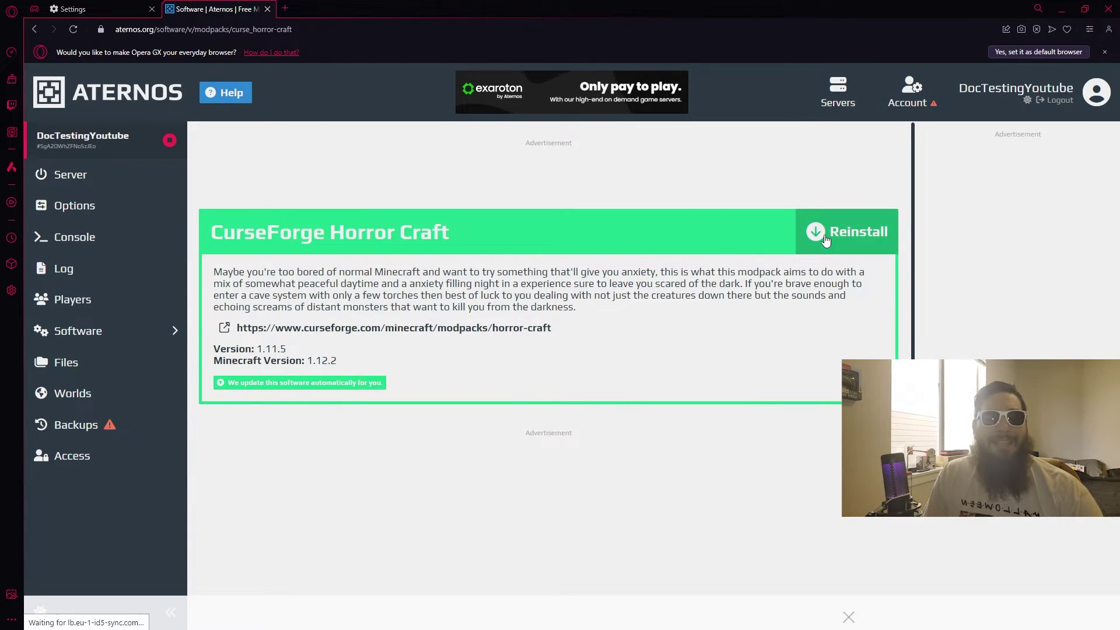
click(824, 235)
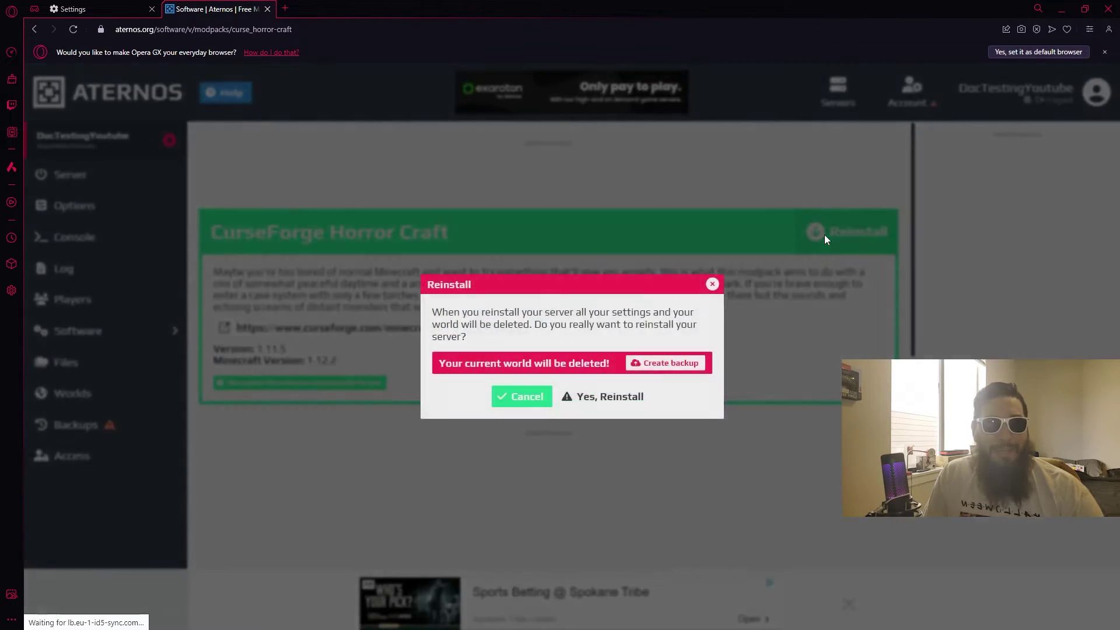
drag(442, 313, 588, 315)
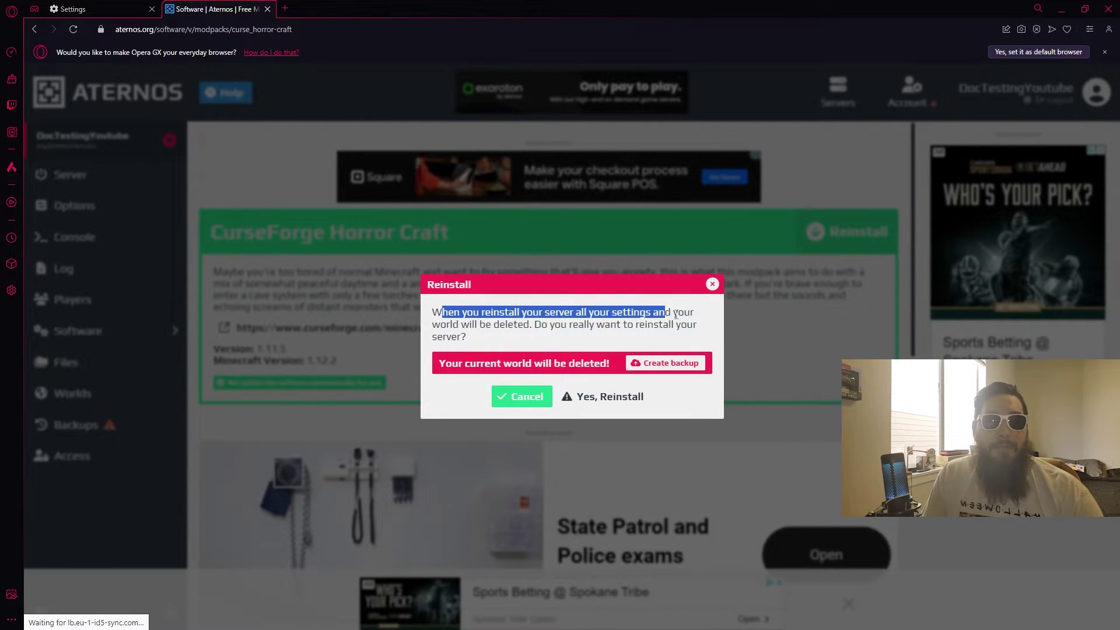
drag(681, 313, 546, 325)
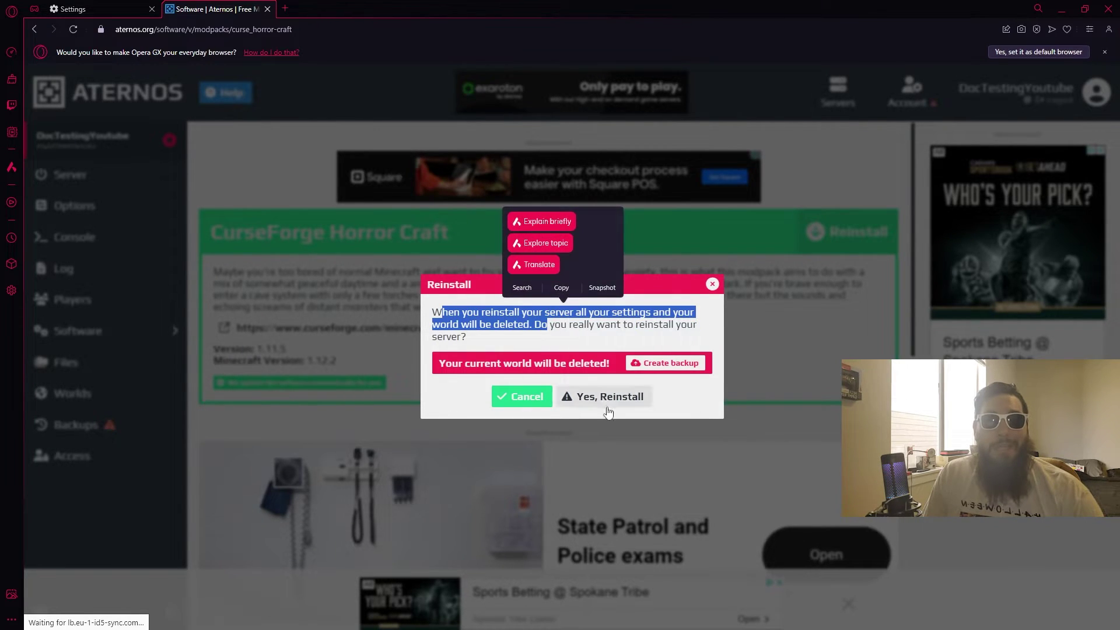
click(622, 346)
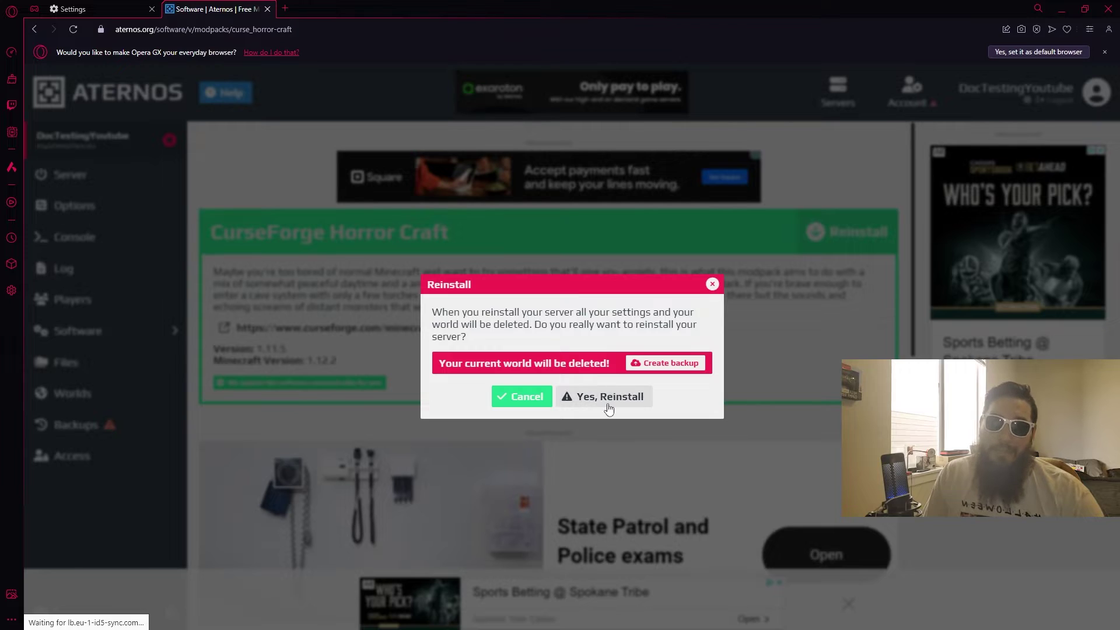
click(571, 403)
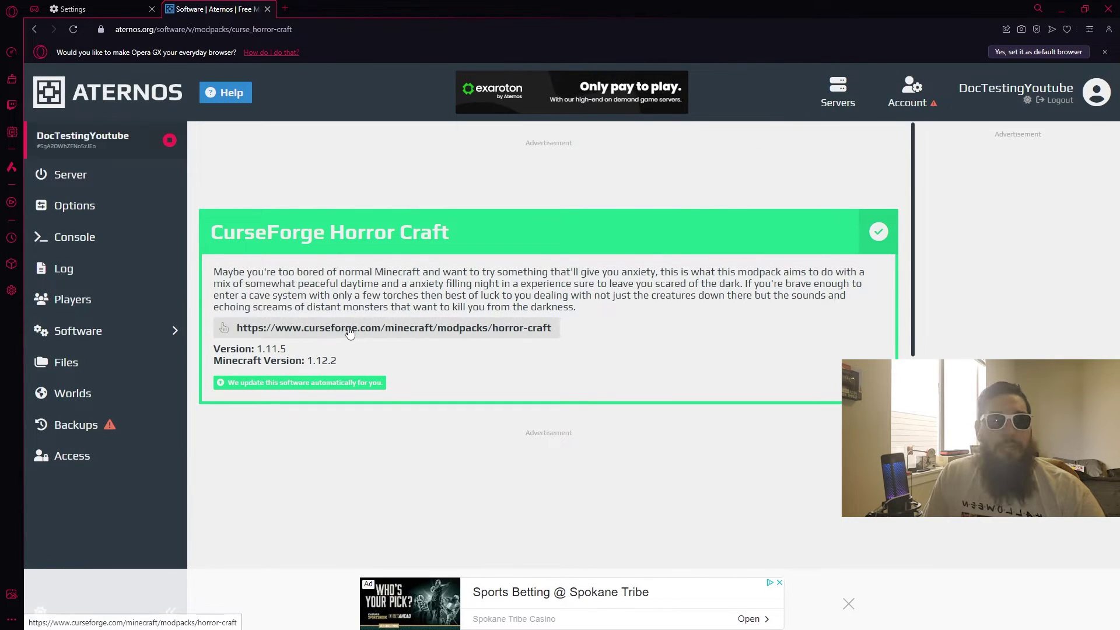
Step: Open Horror Craft's curseforge.com page in a new tab and browse its description
click(350, 328)
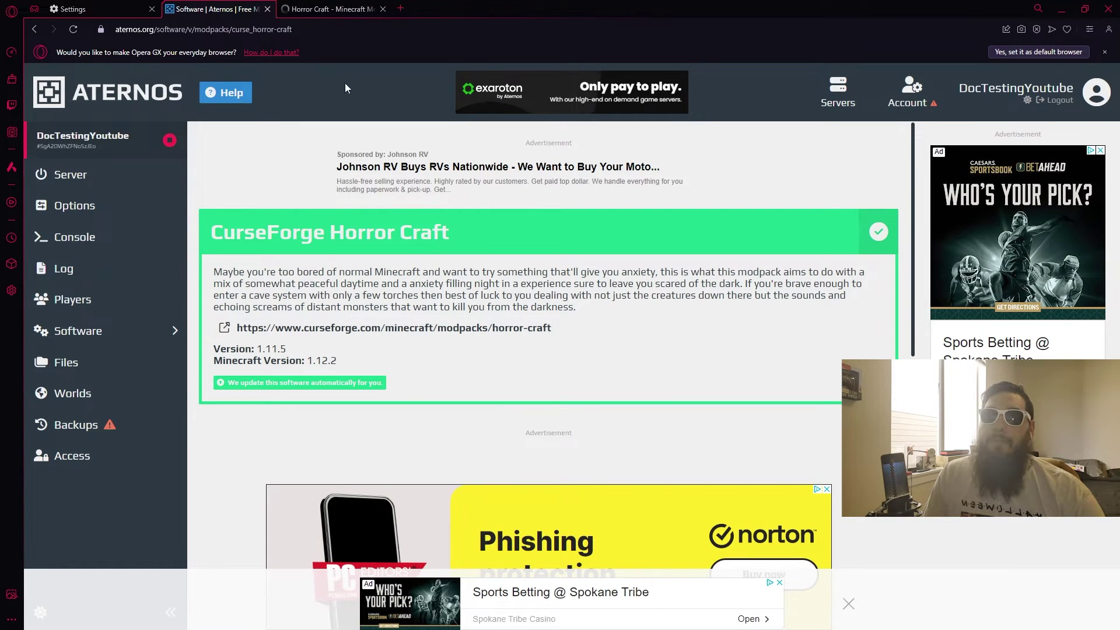
click(323, 12)
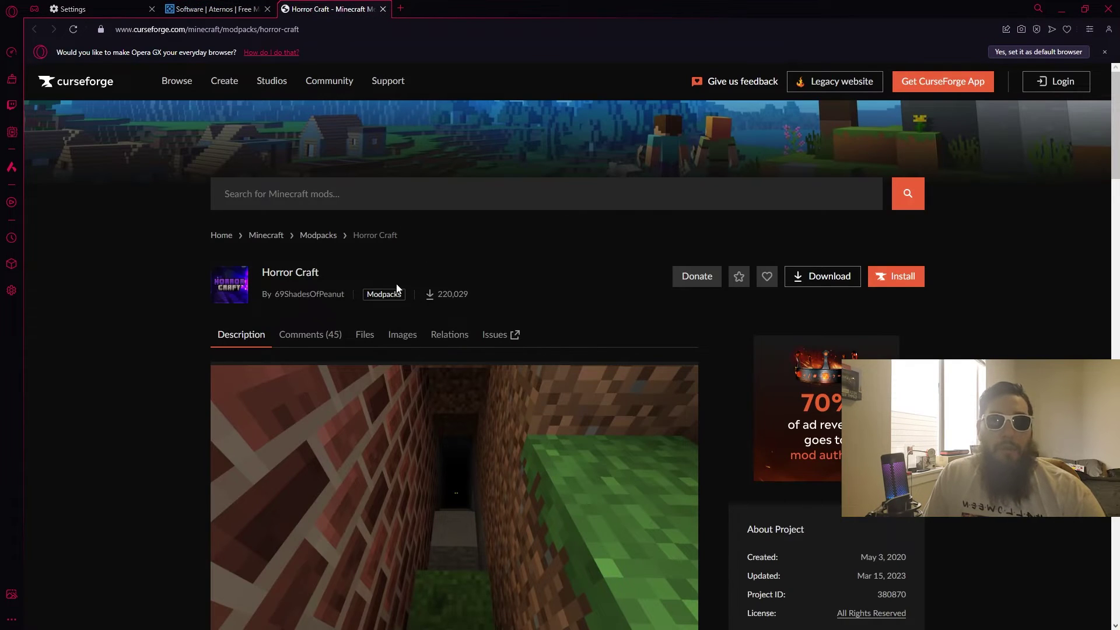
scroll(221, 394, down, 7)
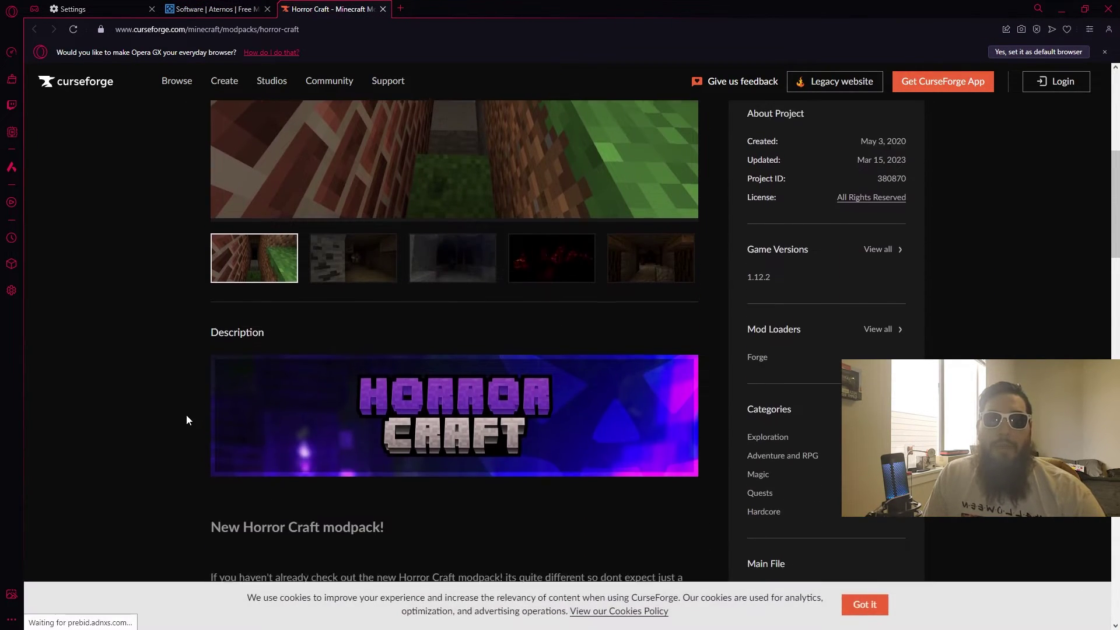
scroll(187, 414, down, 12)
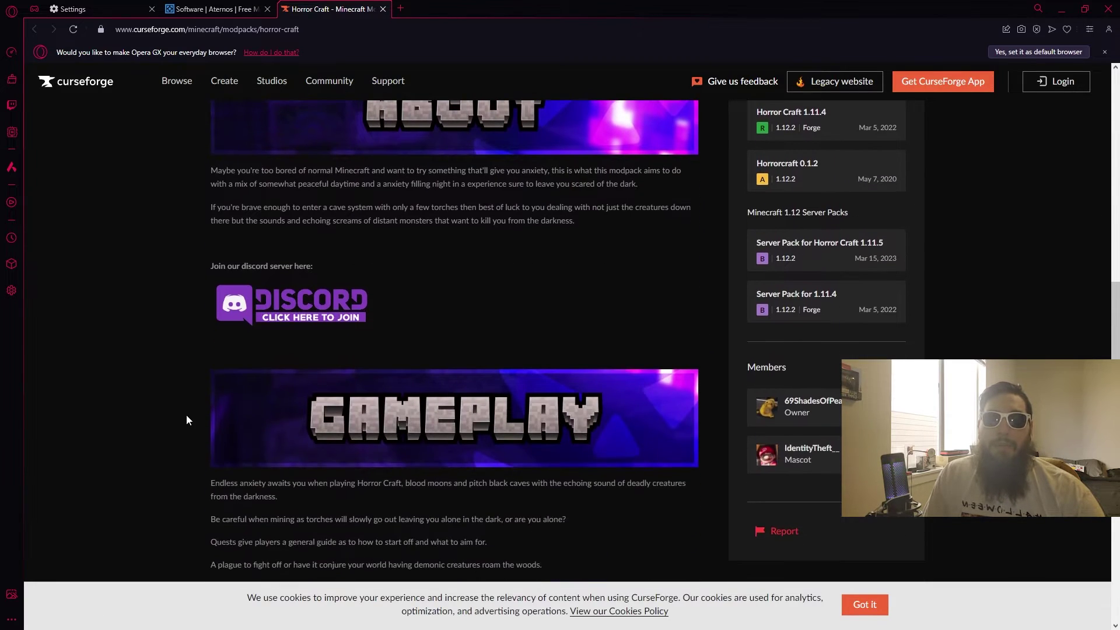
scroll(186, 420, up, 19)
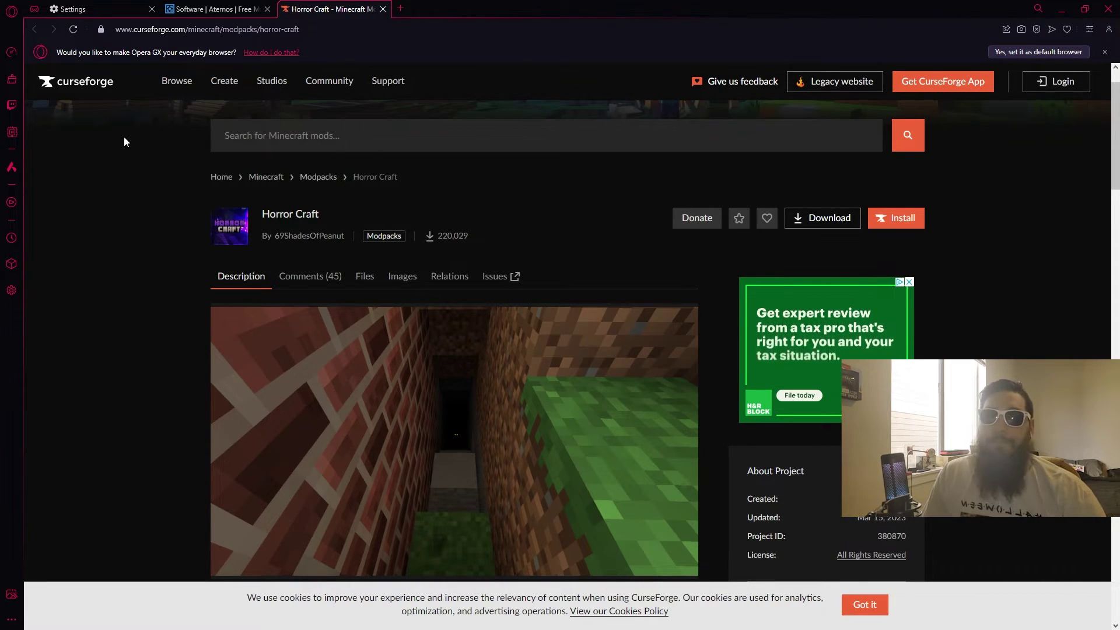
Step: Start the Horror Craft 1.11.5 server, accepting the Minecraft EULA and declining online notifications
click(215, 9)
drag(338, 360, 215, 348)
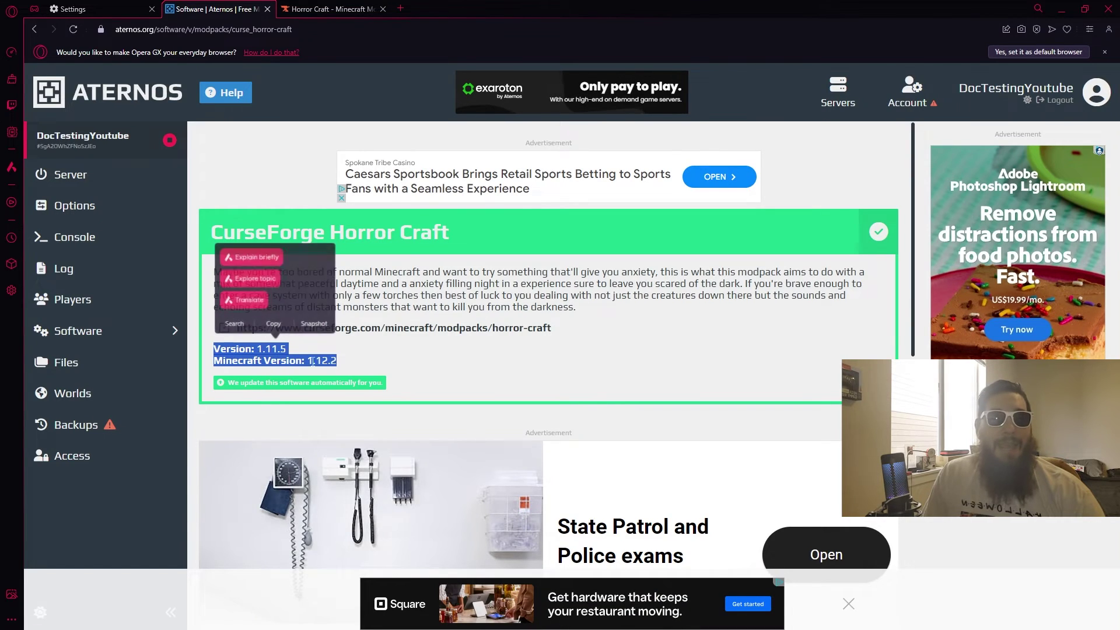
key(ctrl+c)
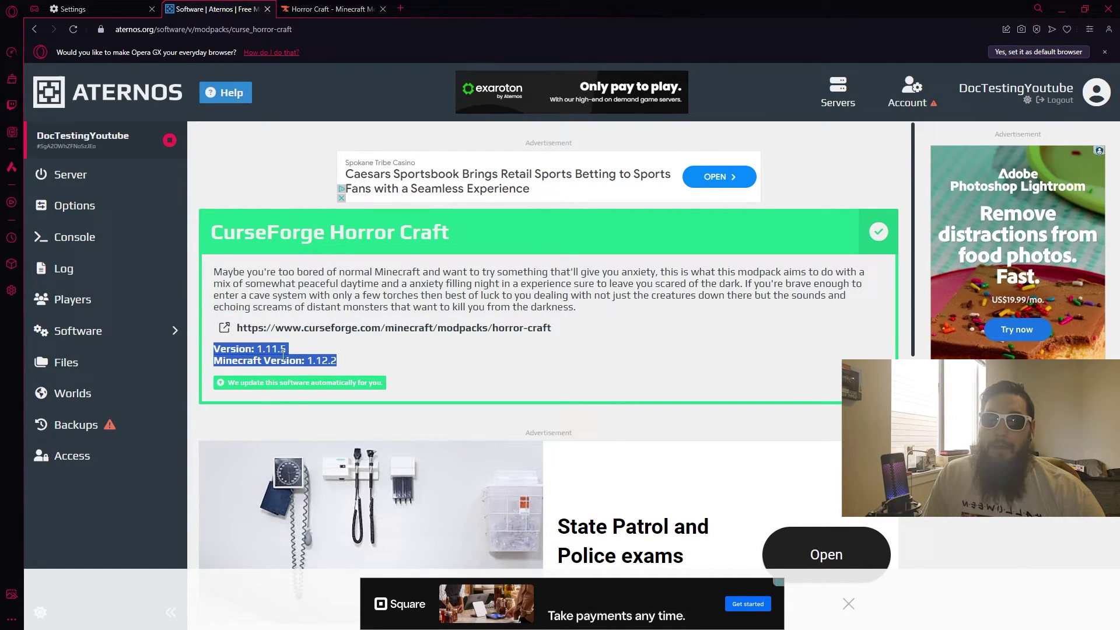
click(113, 174)
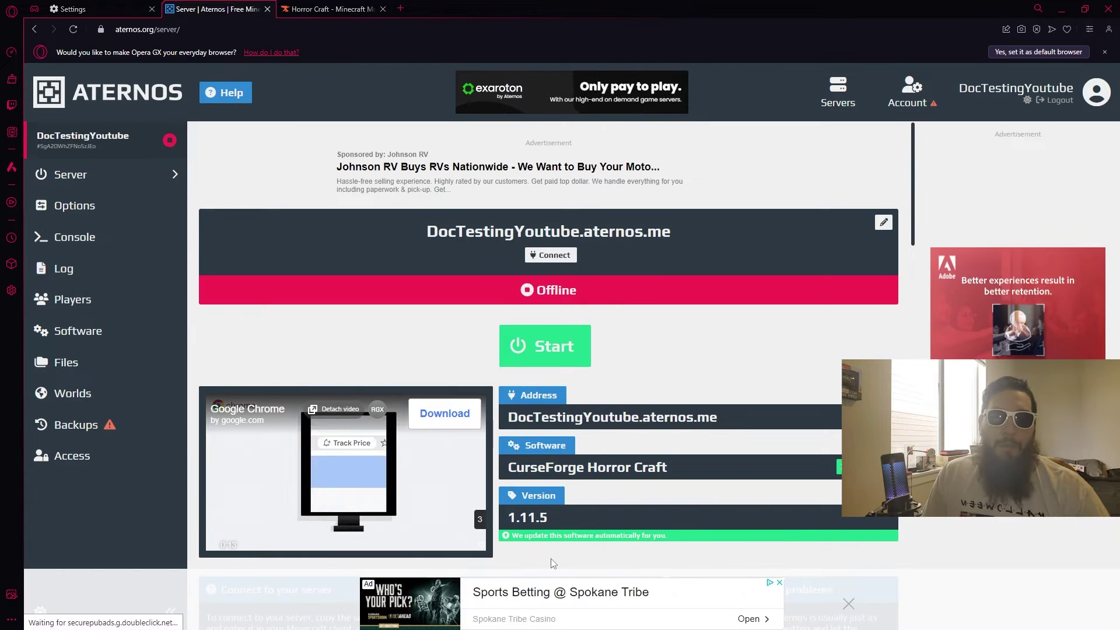
click(582, 355)
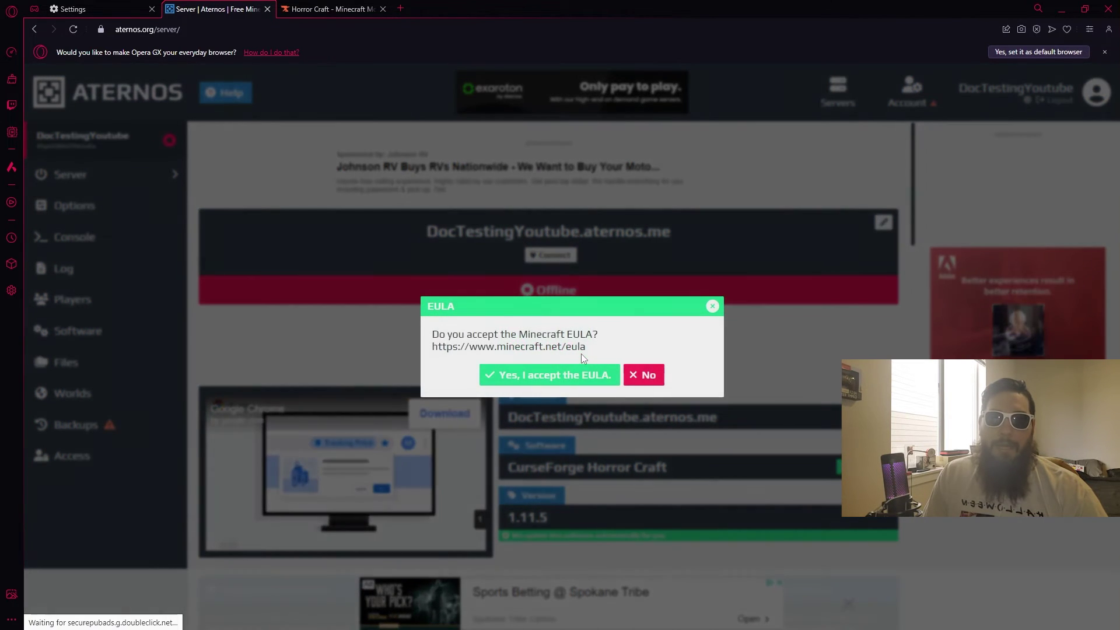
click(550, 382)
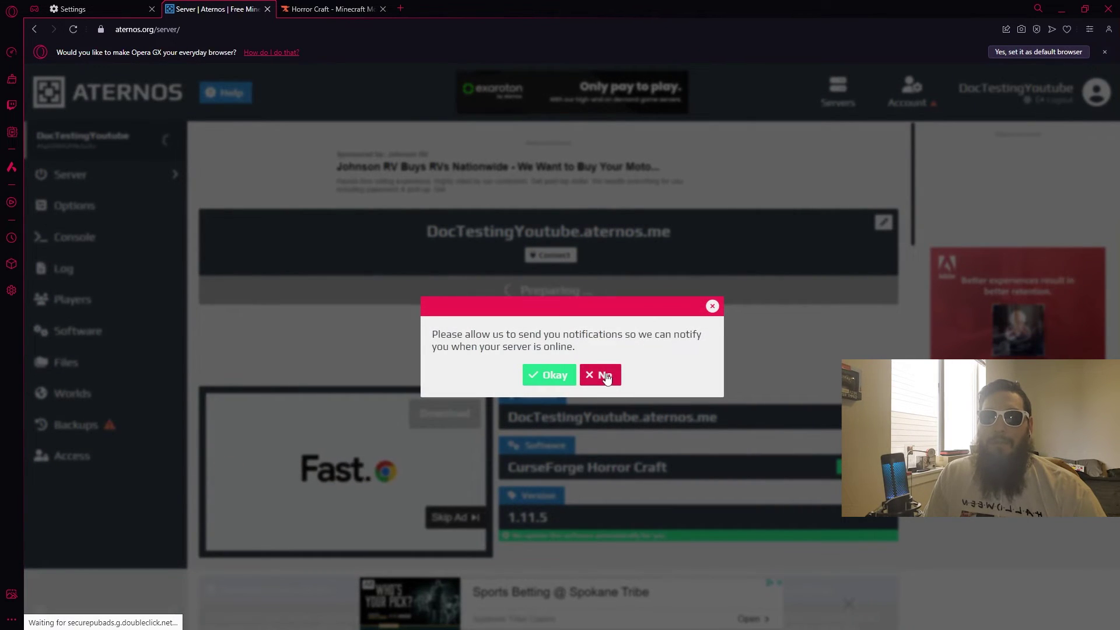
click(604, 375)
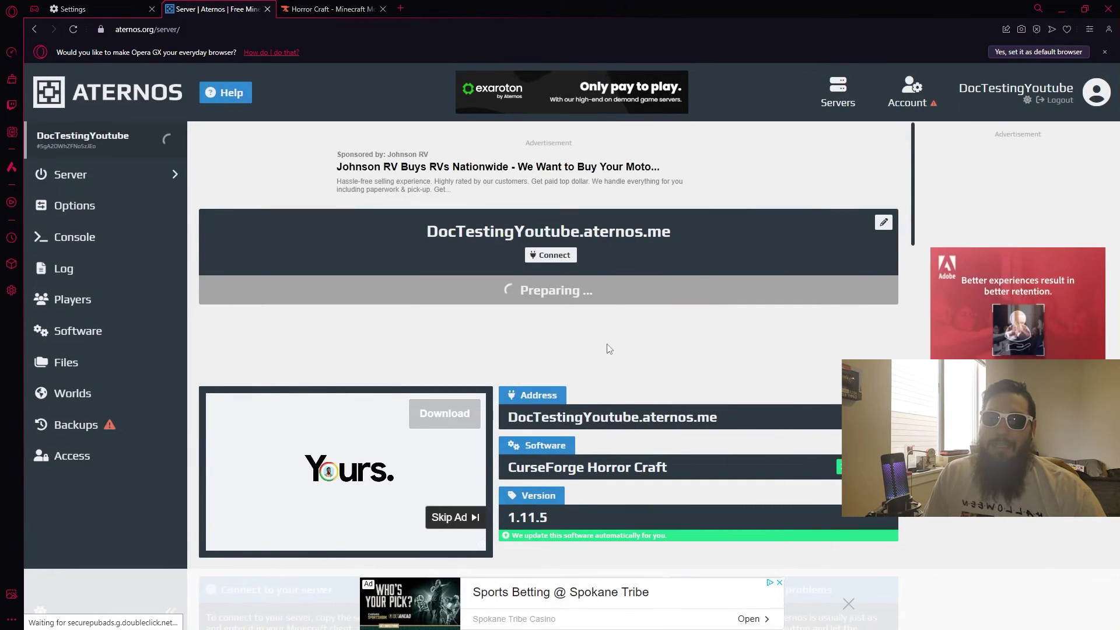